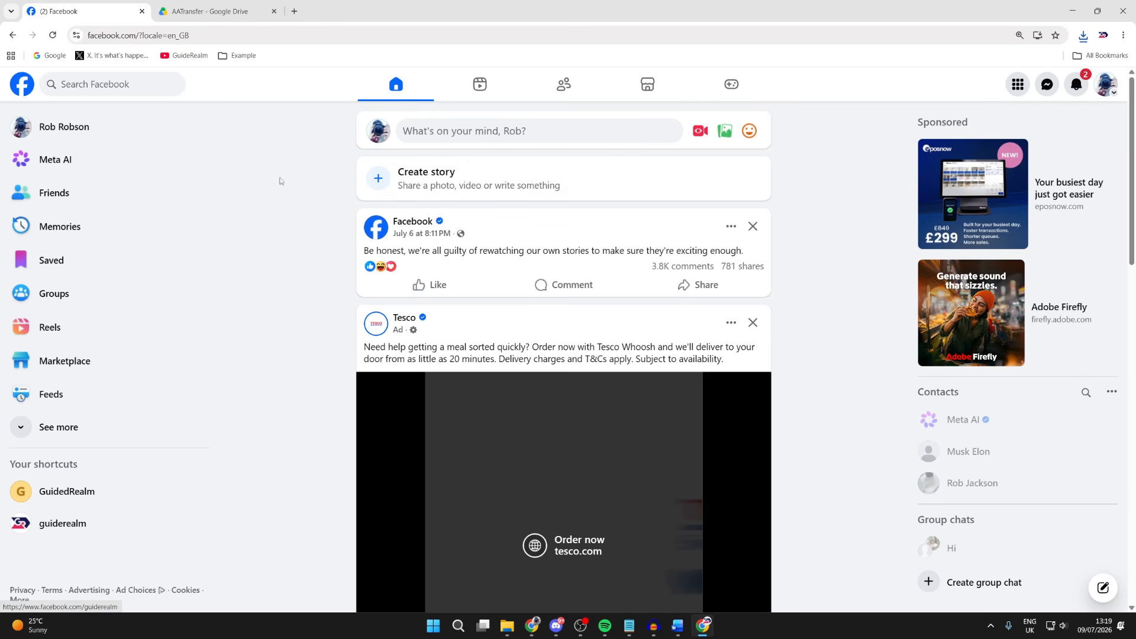
Create a new Marketplace listing of the type Item for sale and title it "iPhone 17".
{"action": "left_click", "coordinate": [43, 426]}
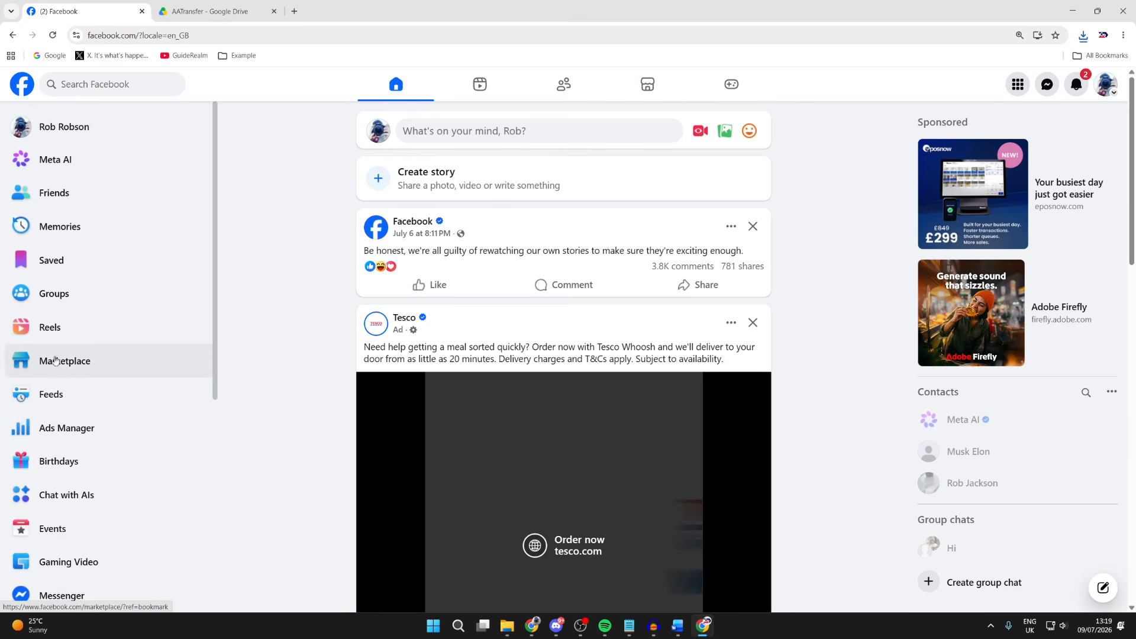
{"action": "left_click", "coordinate": [96, 360]}
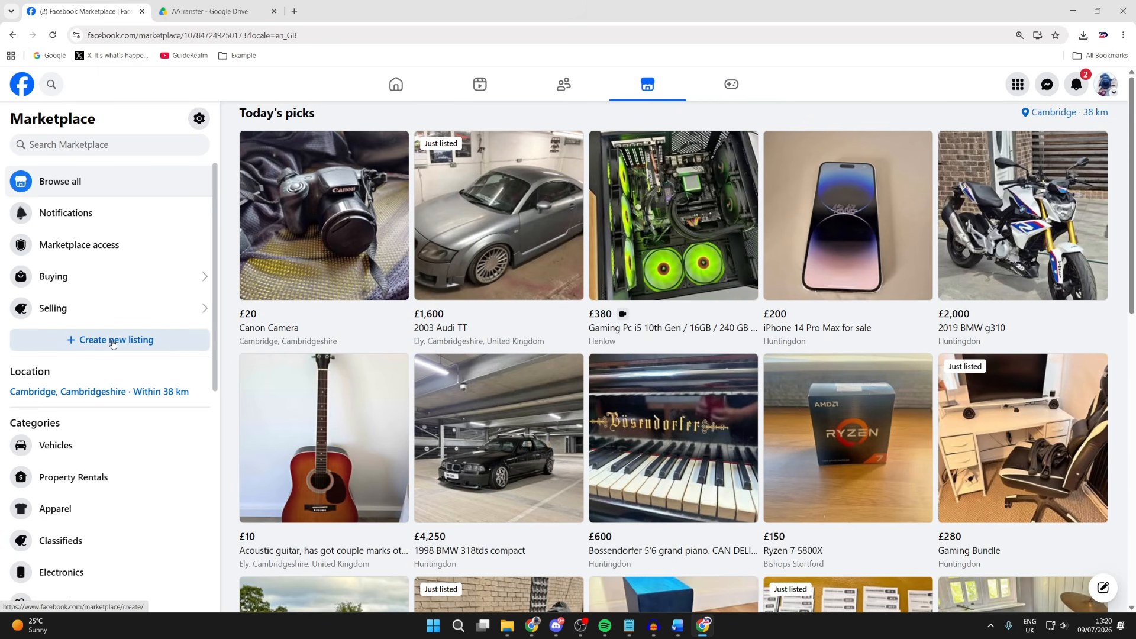
{"action": "left_click", "coordinate": [113, 342]}
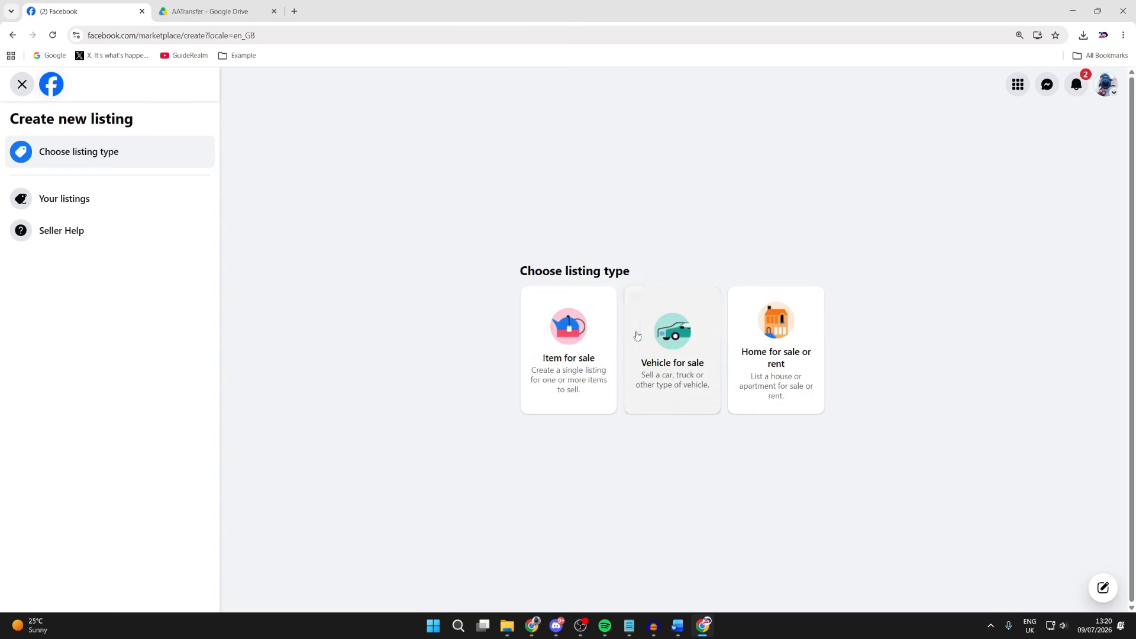
{"action": "left_click", "coordinate": [569, 319]}
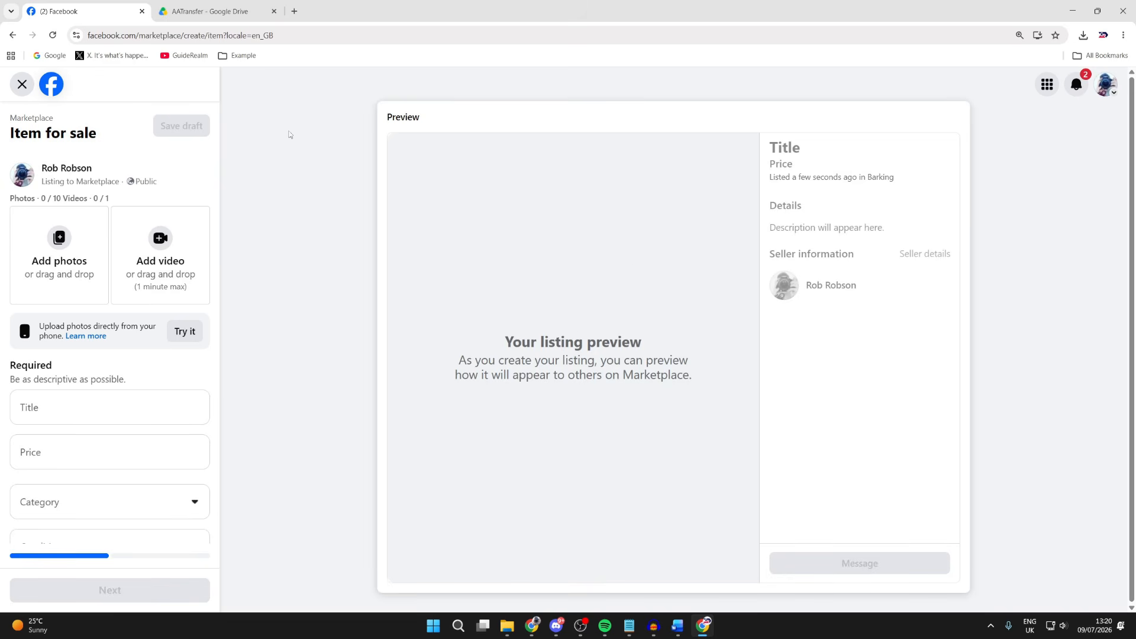
{"action": "left_click", "coordinate": [71, 414]}
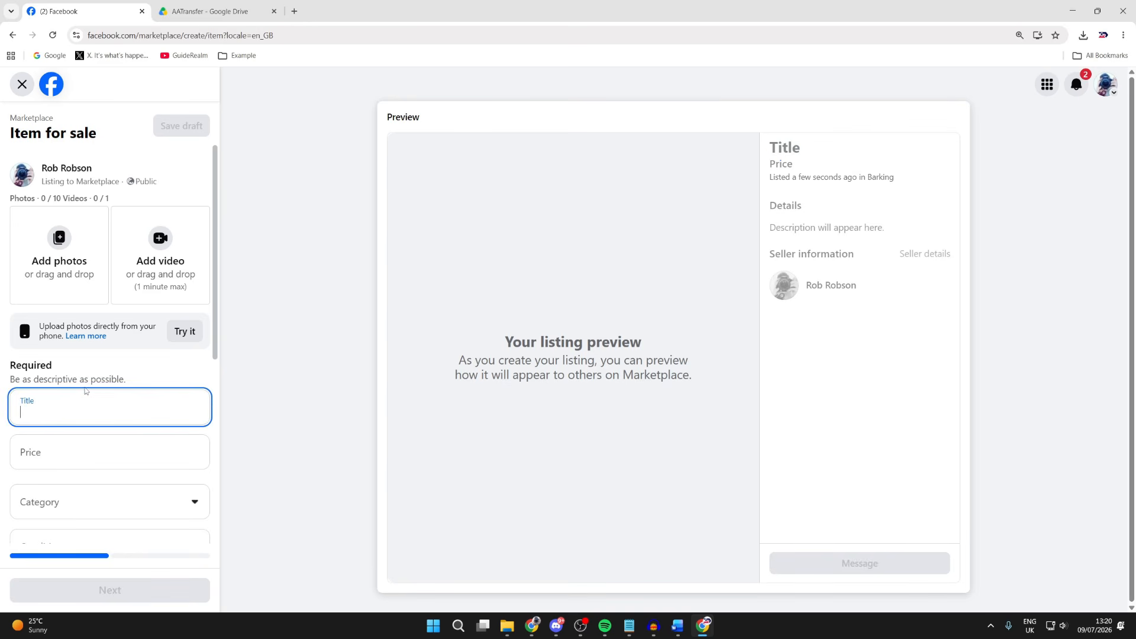
{"action": "type", "text": "iPhone 17"}
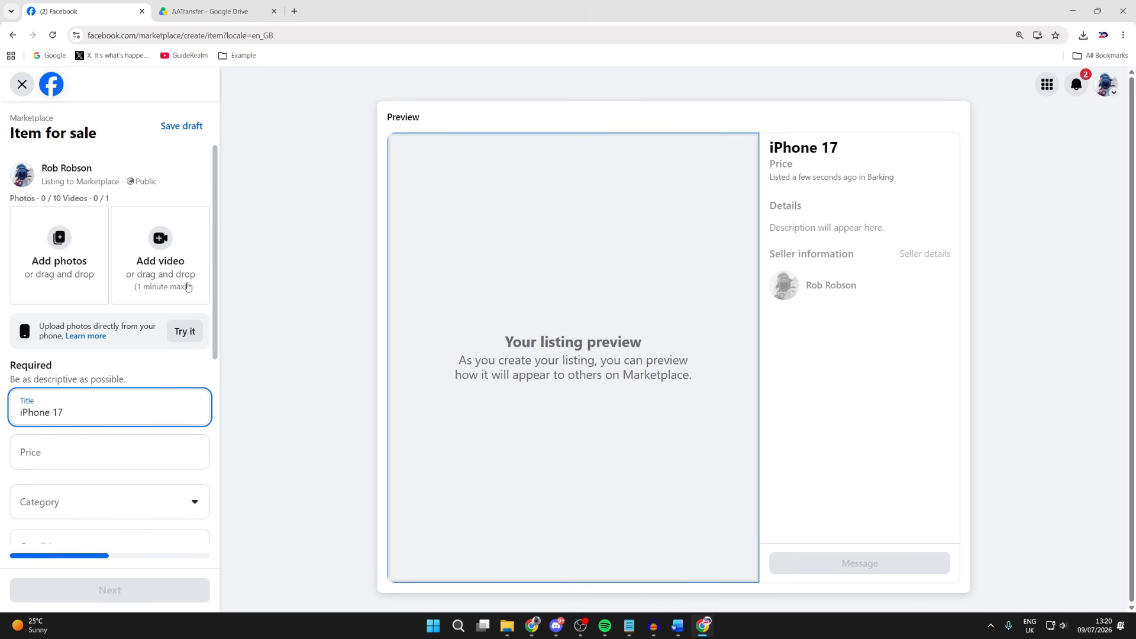
Add today's five JPG photos from Downloads to the listing and reorder them so the lit-screen photo comes first.
{"action": "left_click", "coordinate": [78, 252]}
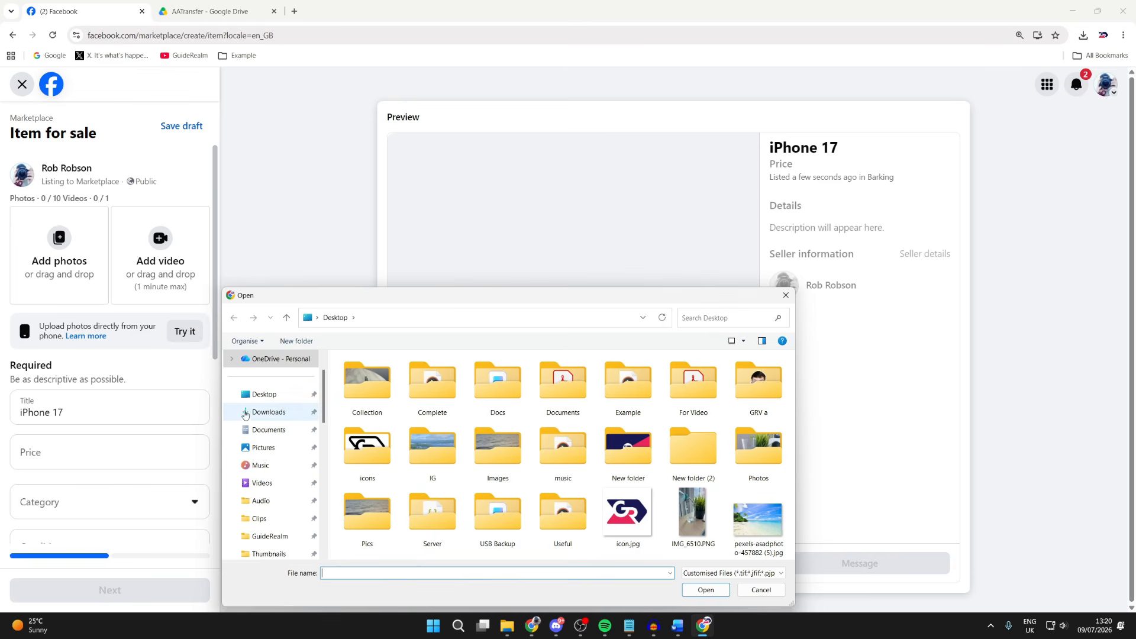
{"action": "left_click", "coordinate": [263, 413]}
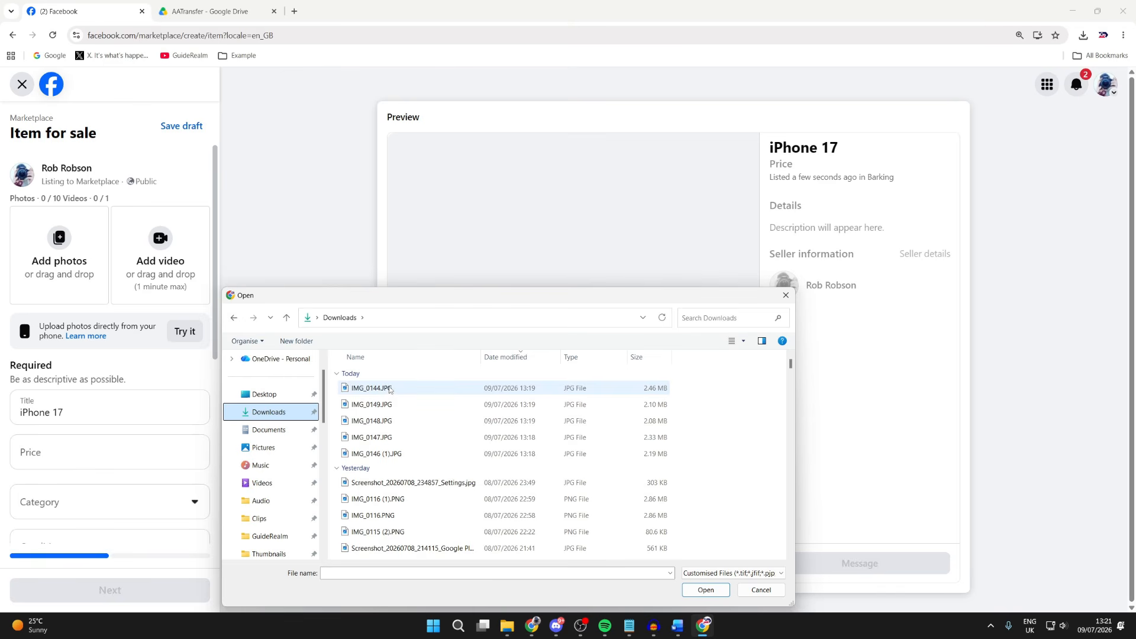
{"action": "left_click", "coordinate": [389, 389]}
{"action": "left_click", "coordinate": [376, 453], "text": "shift"}
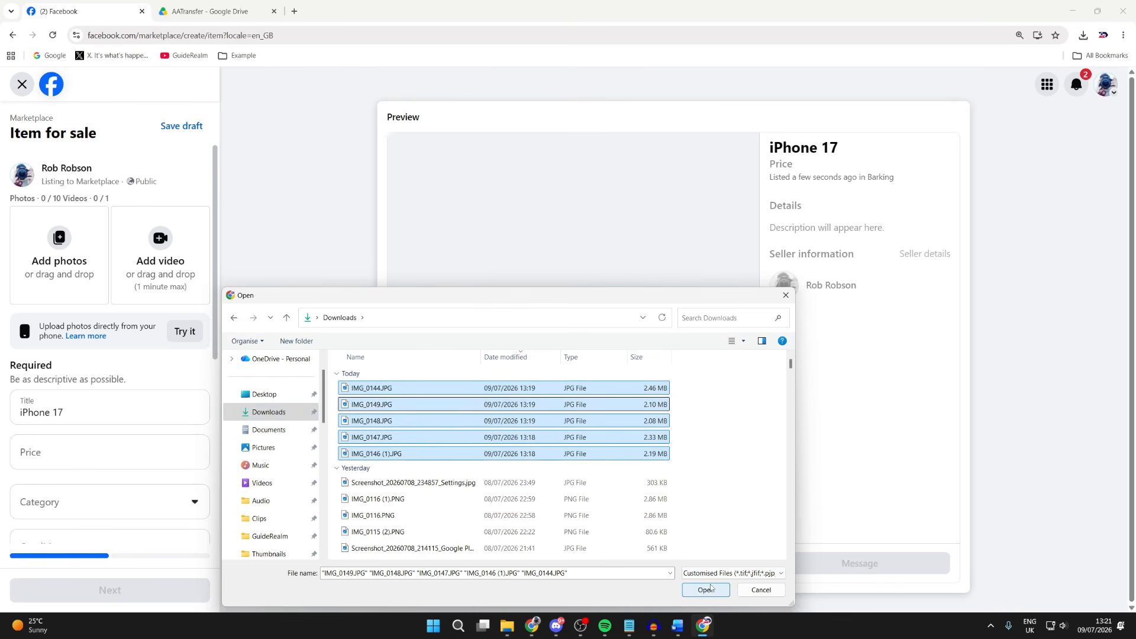
{"action": "left_click", "coordinate": [707, 589]}
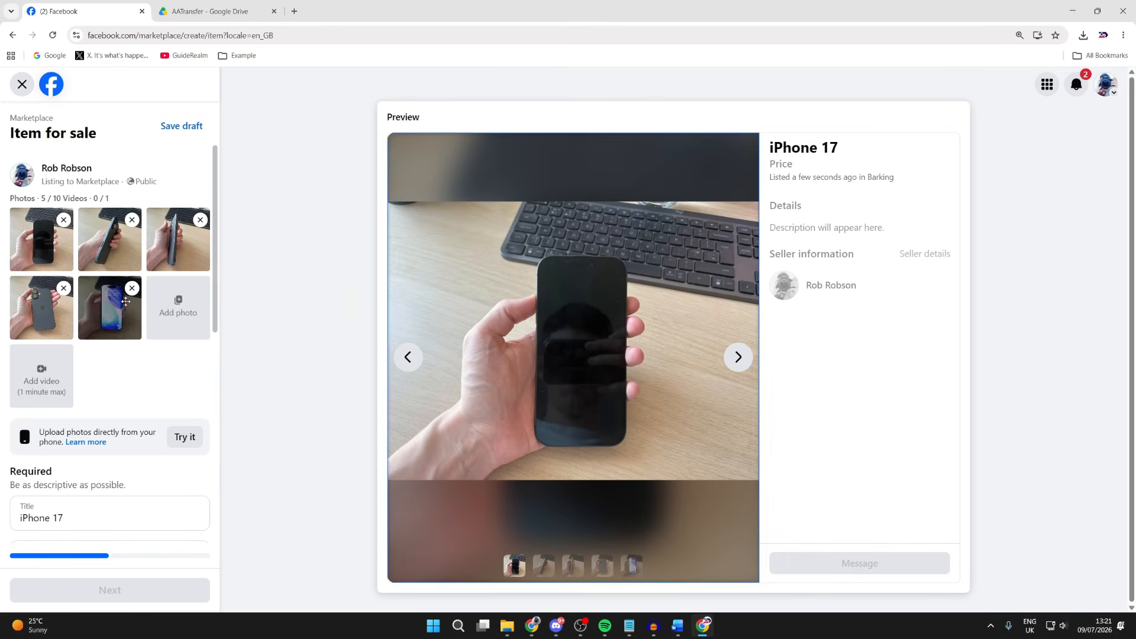
{"action": "left_click_drag", "start_coordinate": [102, 314], "coordinate": [44, 256]}
{"action": "left_click_drag", "start_coordinate": [47, 310], "coordinate": [107, 245]}
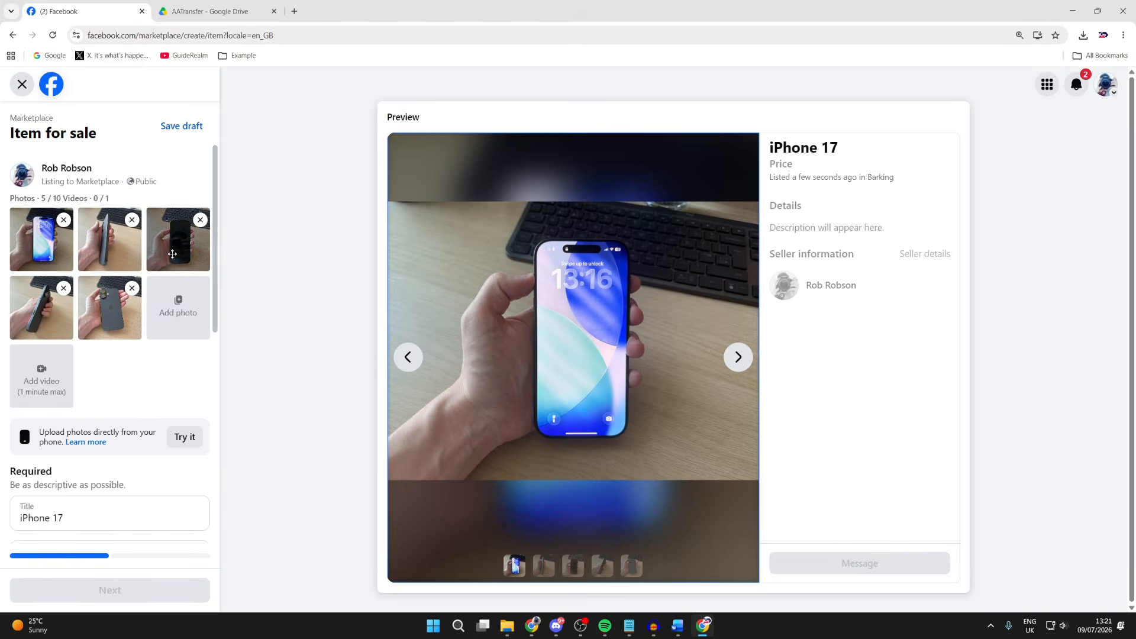
Set the listing's price to £600.
{"action": "scroll", "coordinate": [125, 312], "scroll_direction": "down", "scroll_amount": 1}
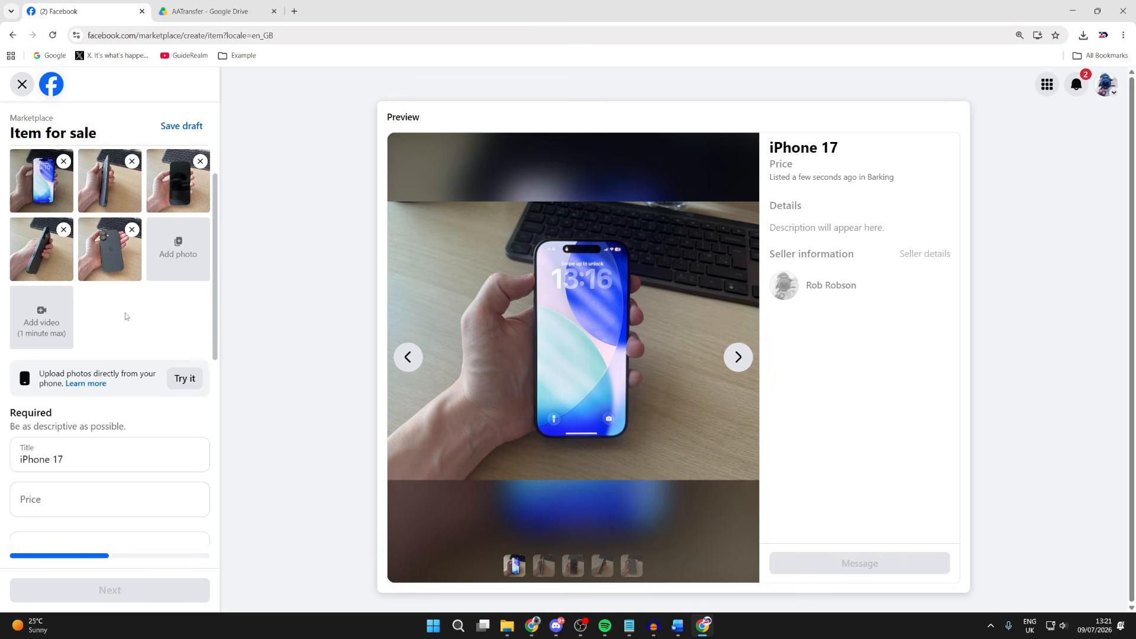
{"action": "scroll", "coordinate": [126, 312], "scroll_direction": "down", "scroll_amount": 3}
{"action": "left_click", "coordinate": [90, 390]}
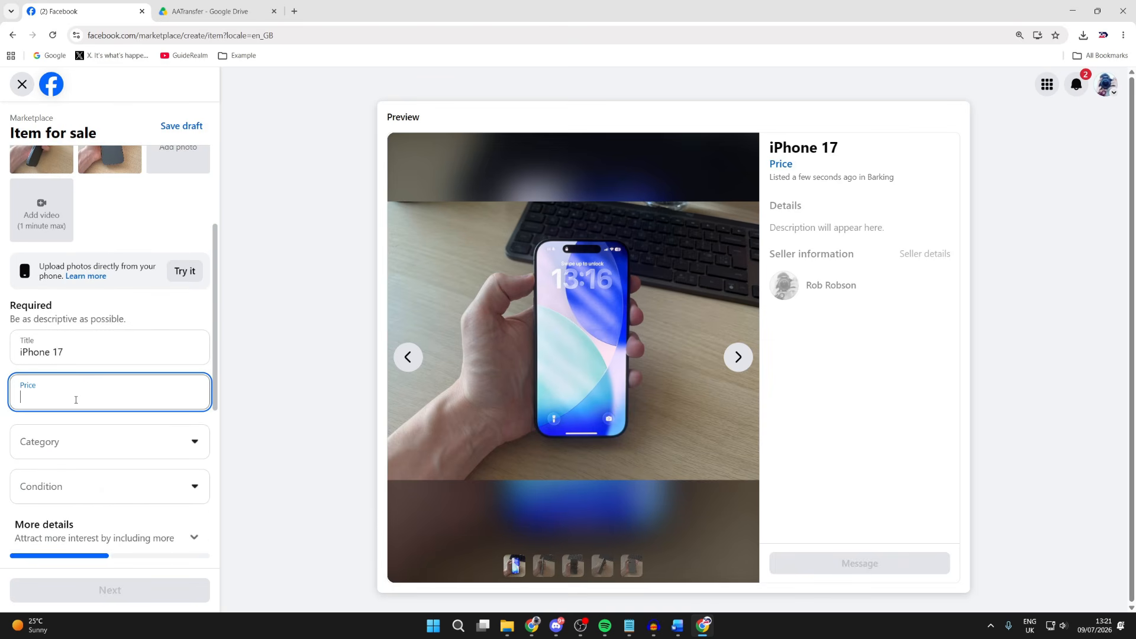
{"action": "type", "text": "600"}
Set the listing's category to Mobile phones, under Electronics.
{"action": "left_click", "coordinate": [94, 441]}
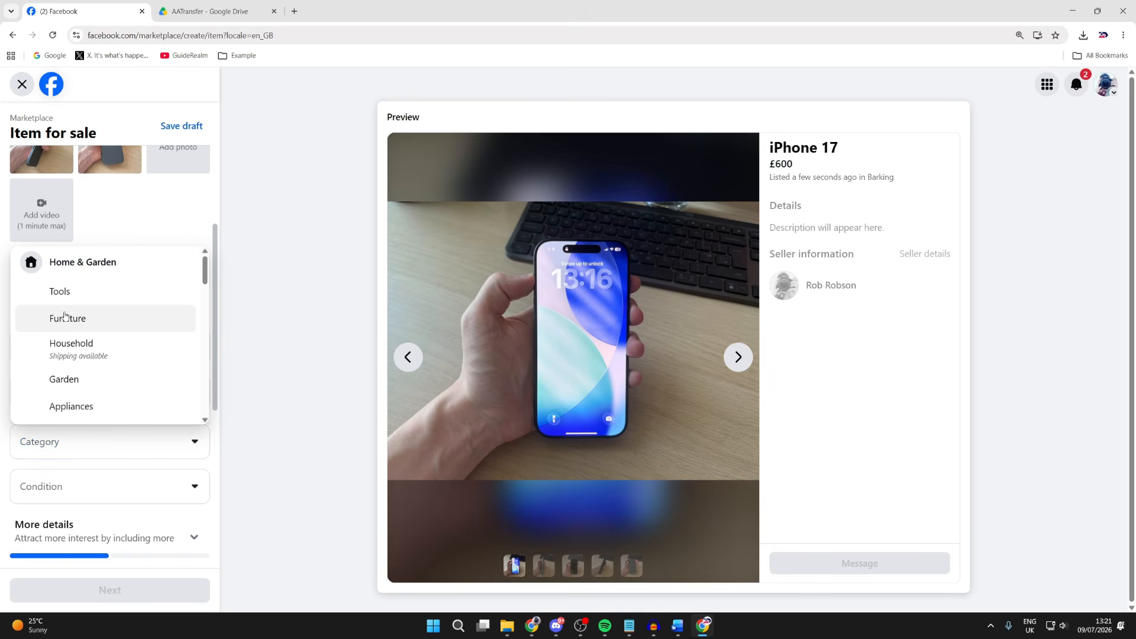
{"action": "scroll", "coordinate": [74, 318], "scroll_direction": "down", "scroll_amount": 5}
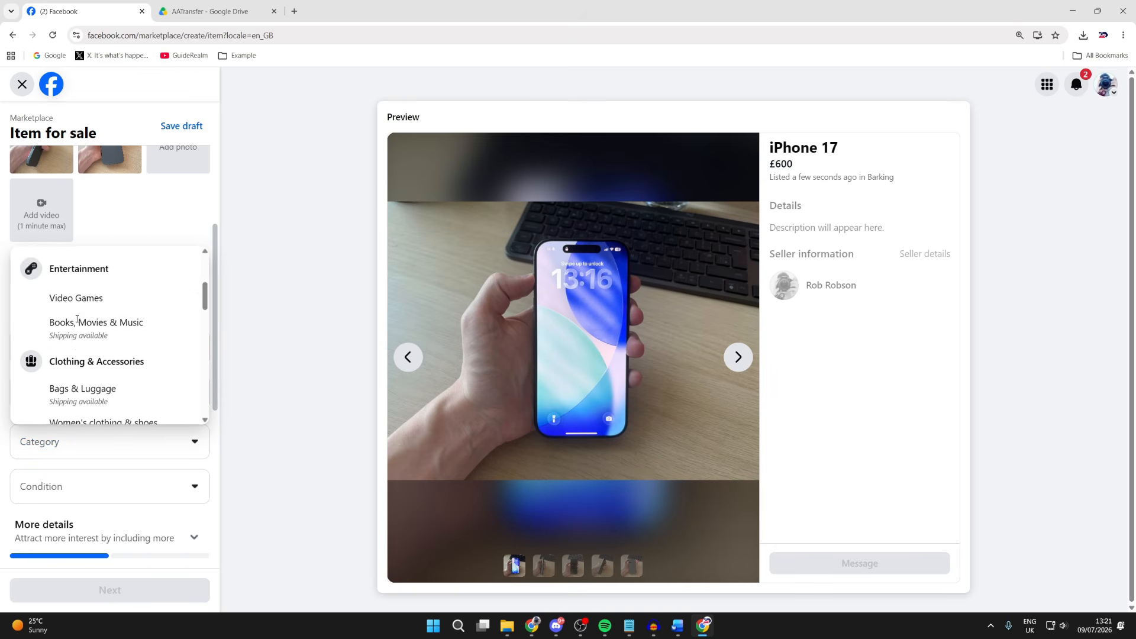
{"action": "scroll", "coordinate": [83, 332], "scroll_direction": "down", "scroll_amount": 8}
{"action": "scroll", "coordinate": [96, 354], "scroll_direction": "up", "scroll_amount": 3}
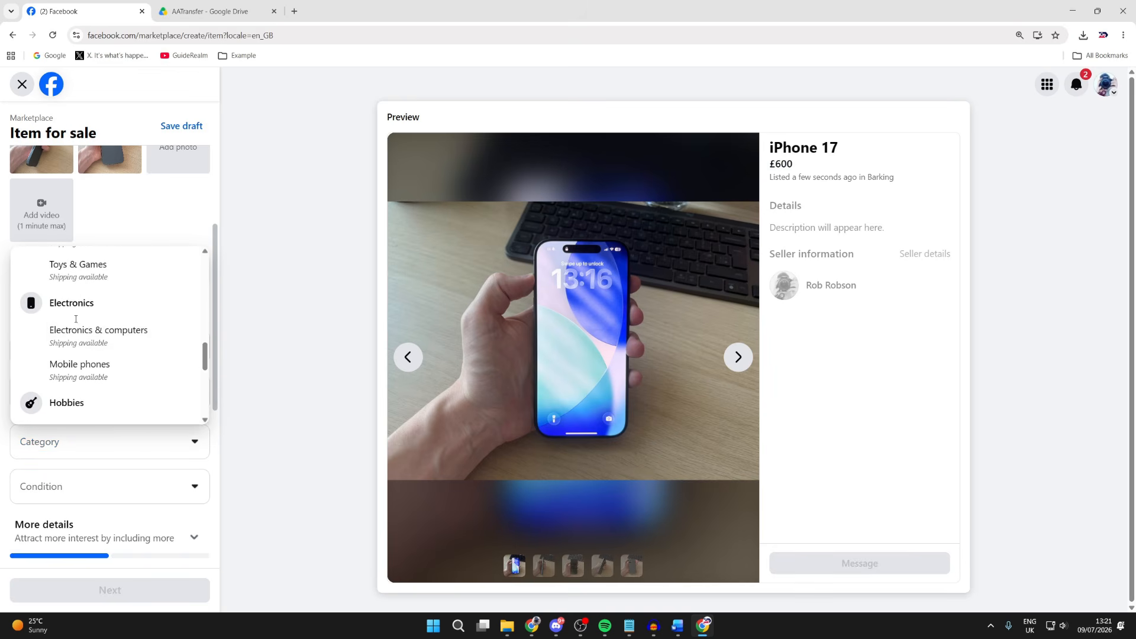
{"action": "left_click", "coordinate": [106, 364]}
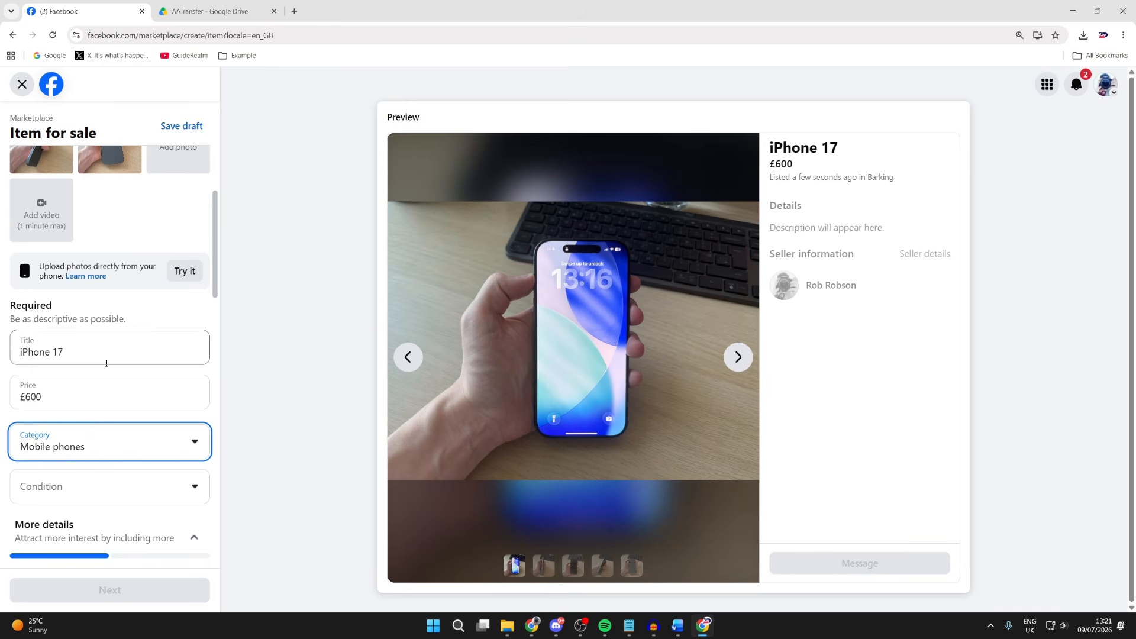
Set the item's condition to Used - Good.
{"action": "scroll", "coordinate": [106, 363], "scroll_direction": "down", "scroll_amount": 1}
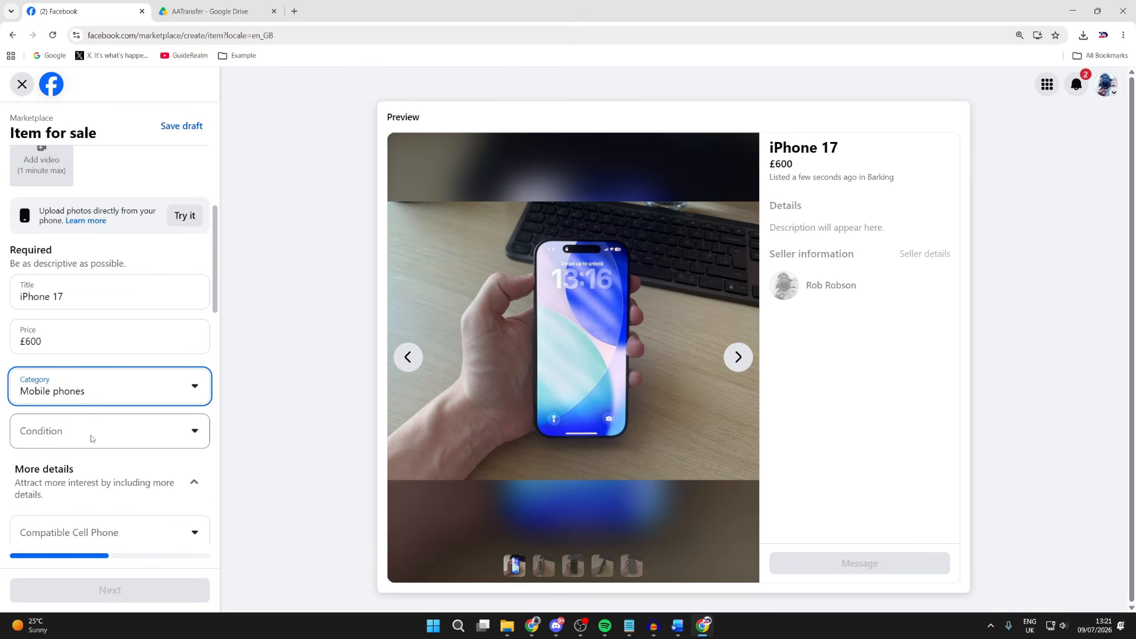
{"action": "left_click", "coordinate": [81, 436]}
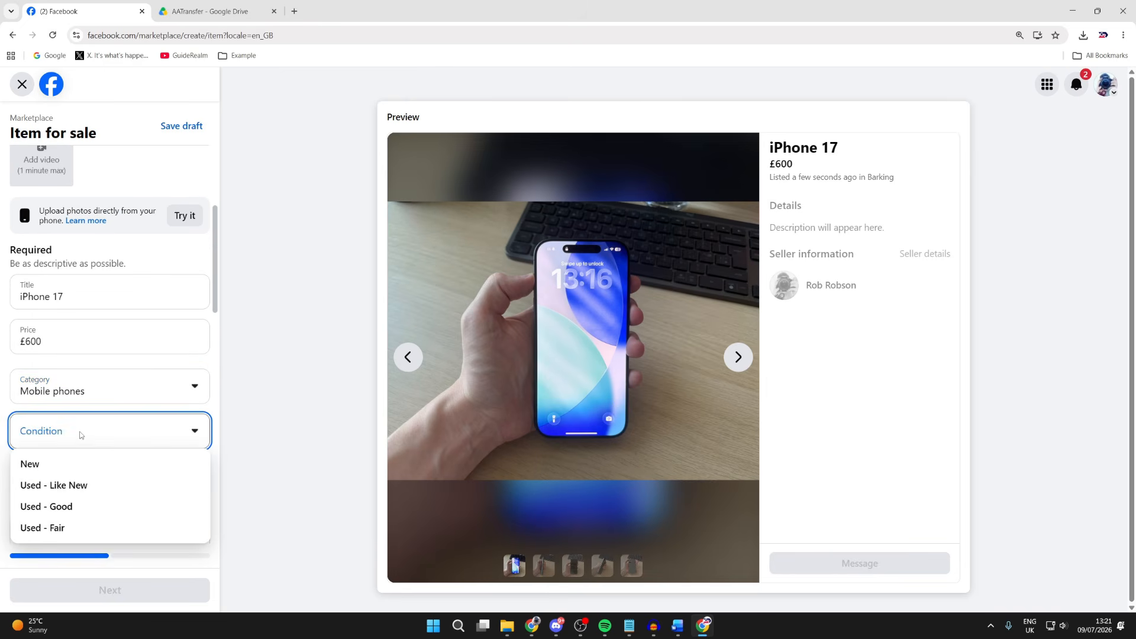
{"action": "left_click", "coordinate": [58, 510]}
Look through the Compatible Cell Phone options for the iPhone model being sold, leaving the choice empty.
{"action": "scroll", "coordinate": [88, 456], "scroll_direction": "down", "scroll_amount": 2}
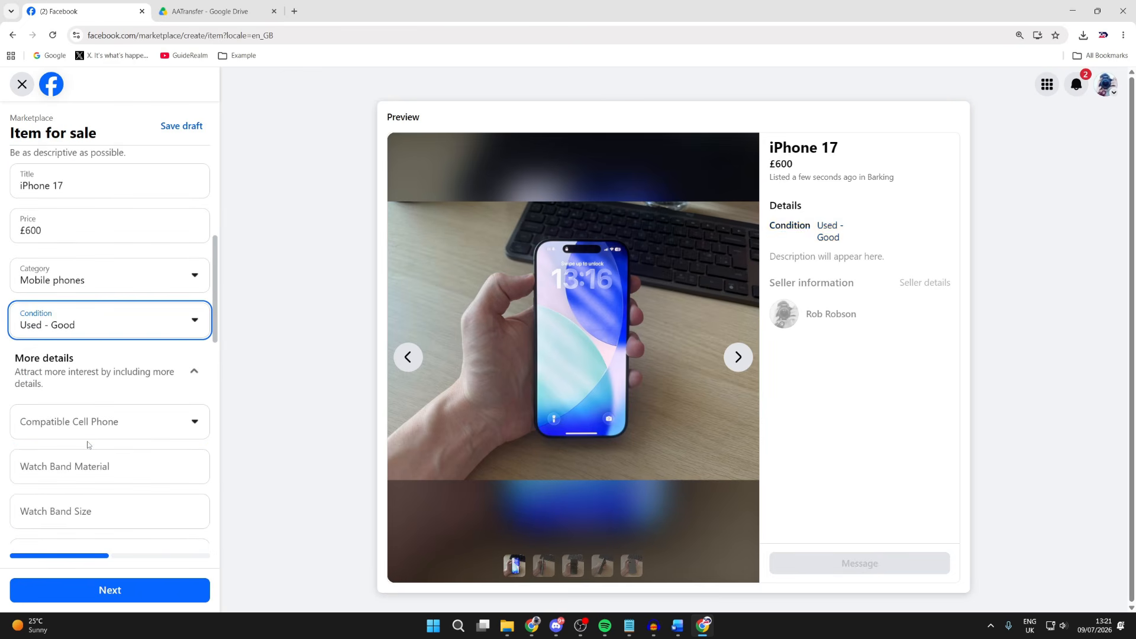
{"action": "scroll", "coordinate": [70, 374], "scroll_direction": "down", "scroll_amount": 1}
{"action": "left_click", "coordinate": [70, 368]}
{"action": "scroll", "coordinate": [97, 530], "scroll_direction": "down", "scroll_amount": 5}
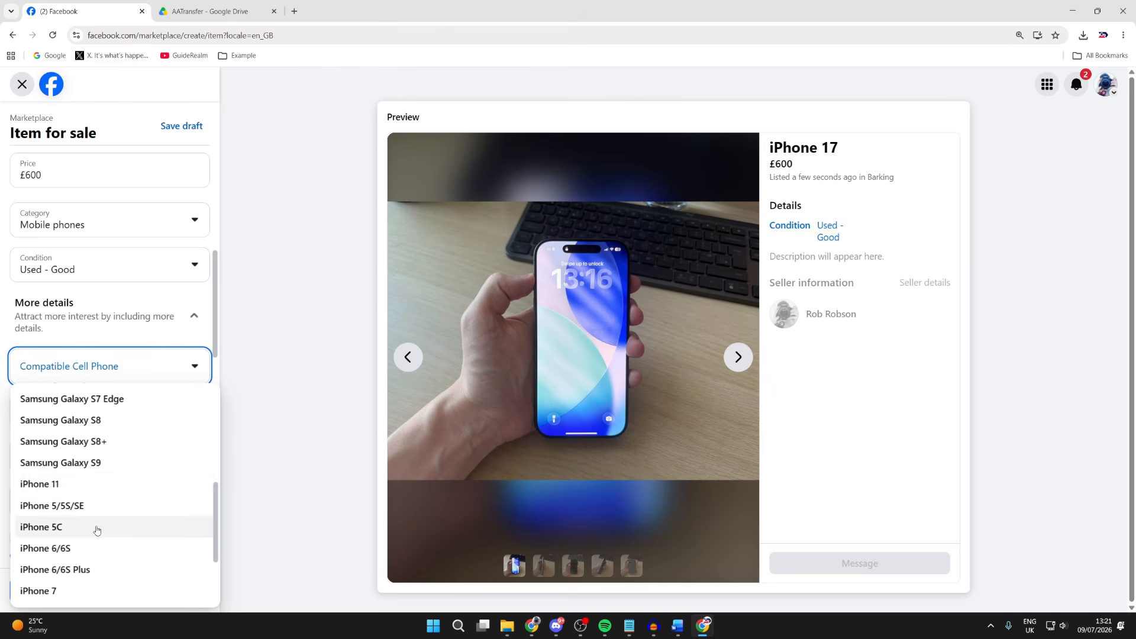
{"action": "scroll", "coordinate": [97, 530], "scroll_direction": "down", "scroll_amount": 2}
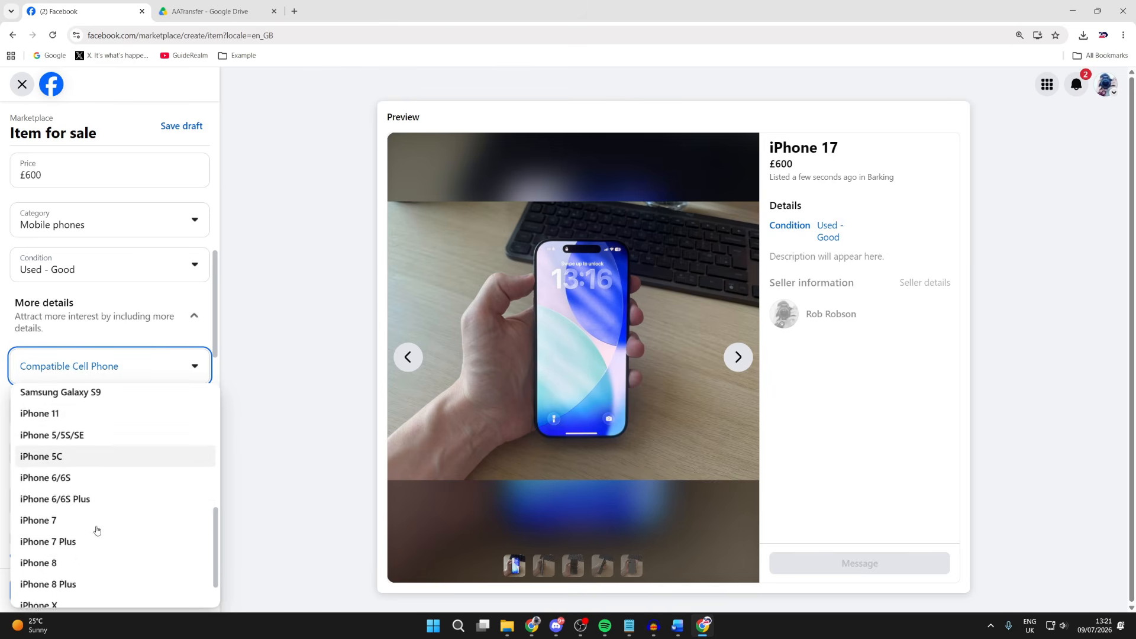
{"action": "left_click", "coordinate": [258, 467]}
{"action": "scroll", "coordinate": [192, 268], "scroll_direction": "down", "scroll_amount": 2}
{"action": "left_click", "coordinate": [71, 260]}
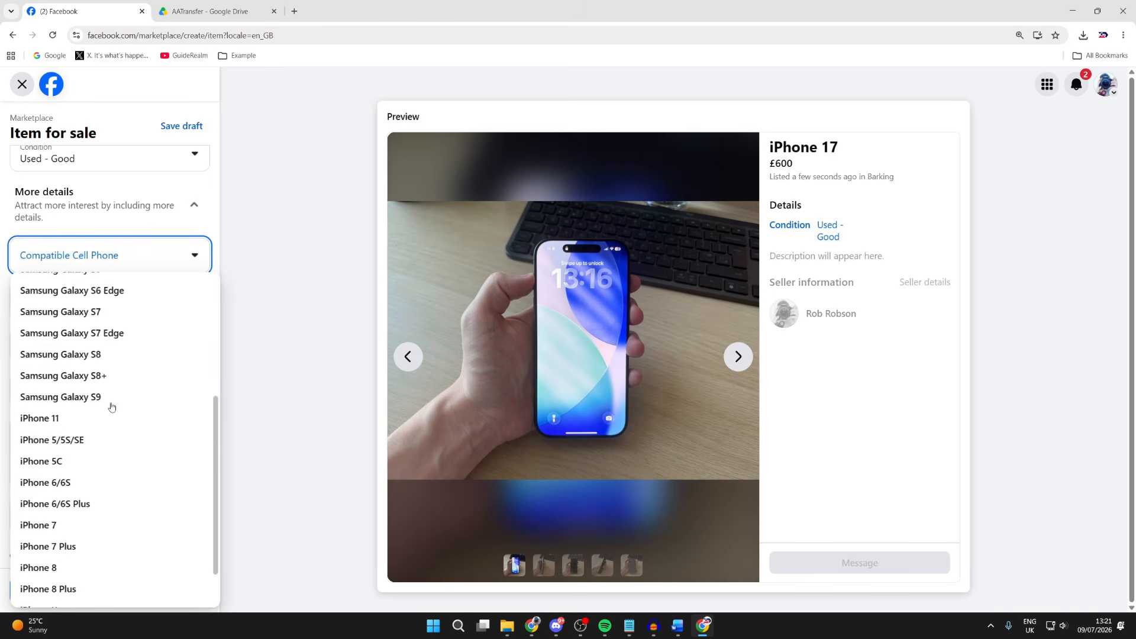
{"action": "scroll", "coordinate": [109, 426], "scroll_direction": "down", "scroll_amount": 1}
{"action": "scroll", "coordinate": [101, 473], "scroll_direction": "up", "scroll_amount": 1}
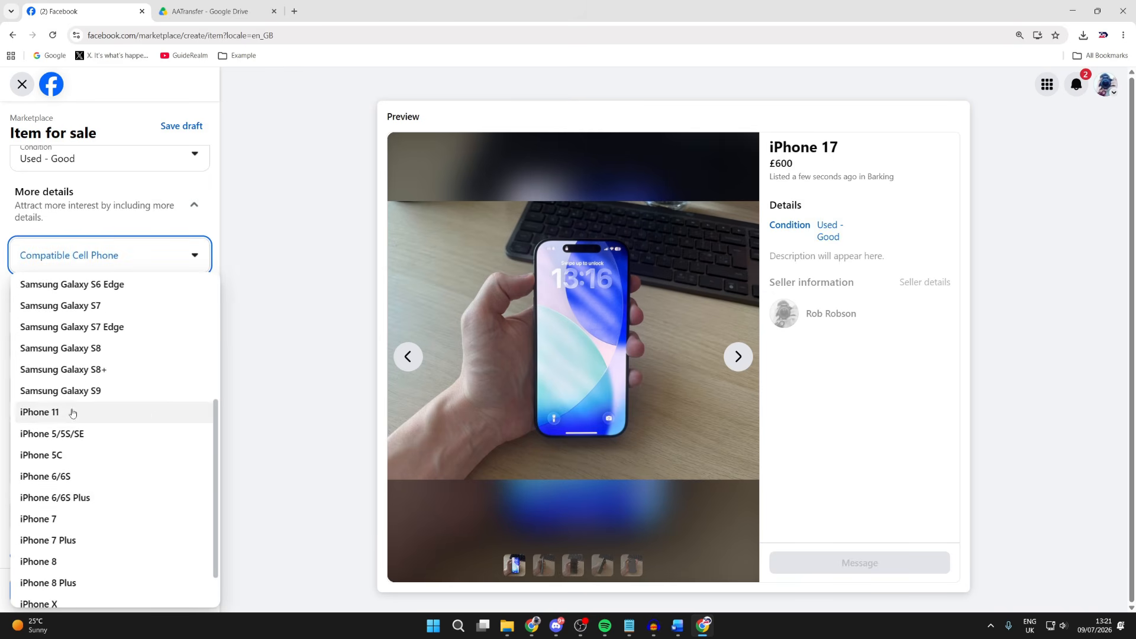
{"action": "scroll", "coordinate": [89, 532], "scroll_direction": "down", "scroll_amount": 1}
{"action": "scroll", "coordinate": [95, 585], "scroll_direction": "up", "scroll_amount": 5}
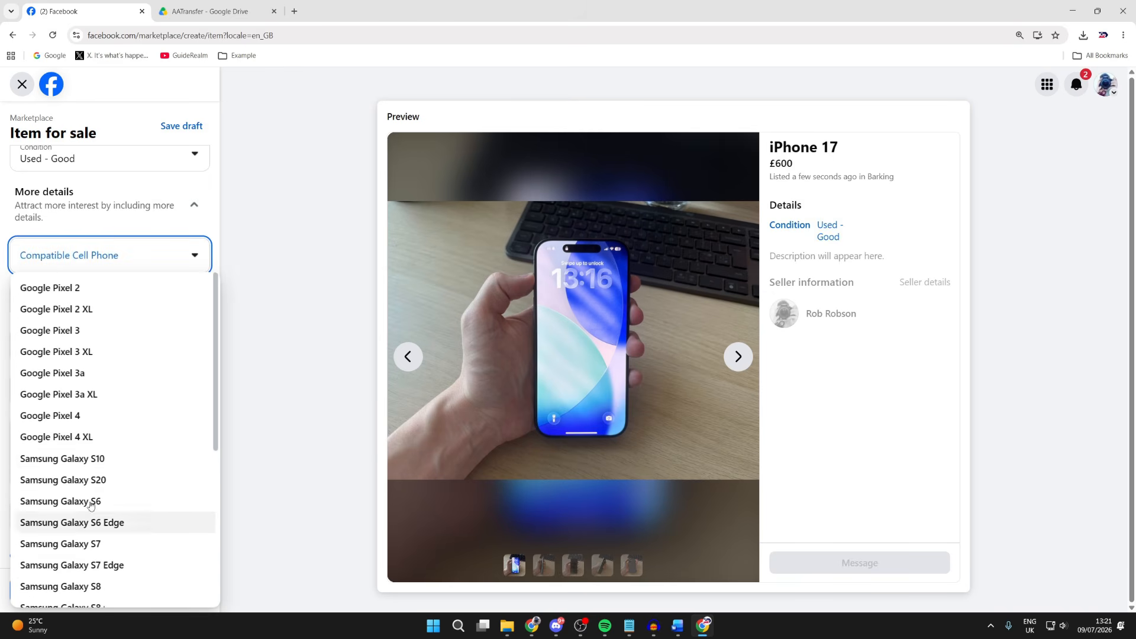
{"action": "left_click", "coordinate": [239, 363]}
Enter Black as the item's color, leaving the watch band material and size empty.
{"action": "left_click", "coordinate": [70, 302]}
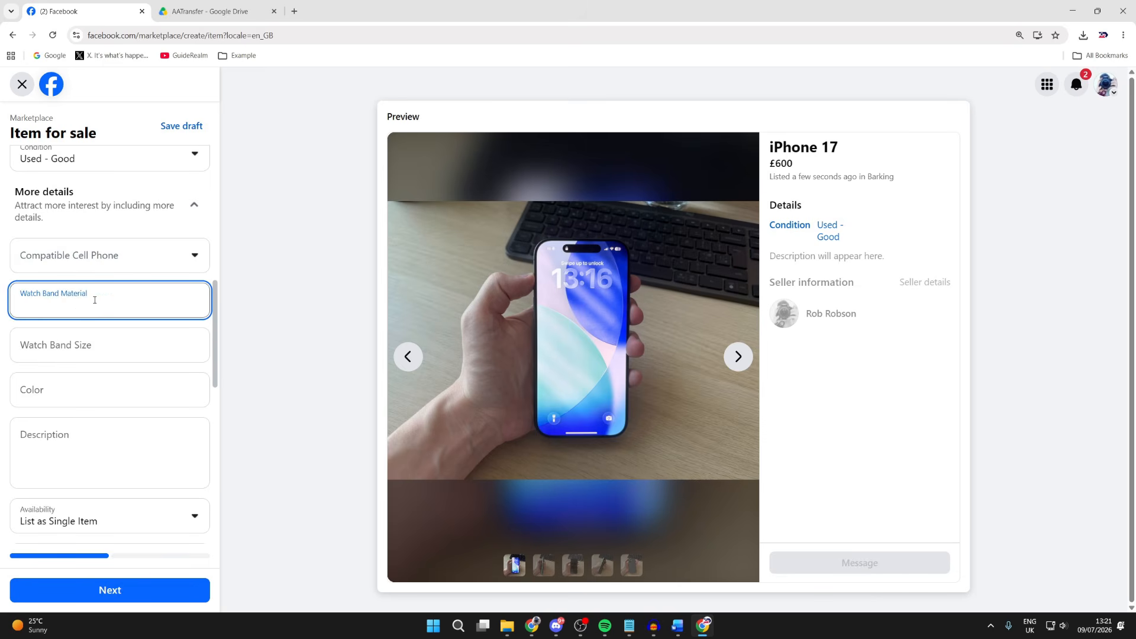
{"action": "left_click", "coordinate": [93, 345]}
{"action": "left_click", "coordinate": [94, 393]}
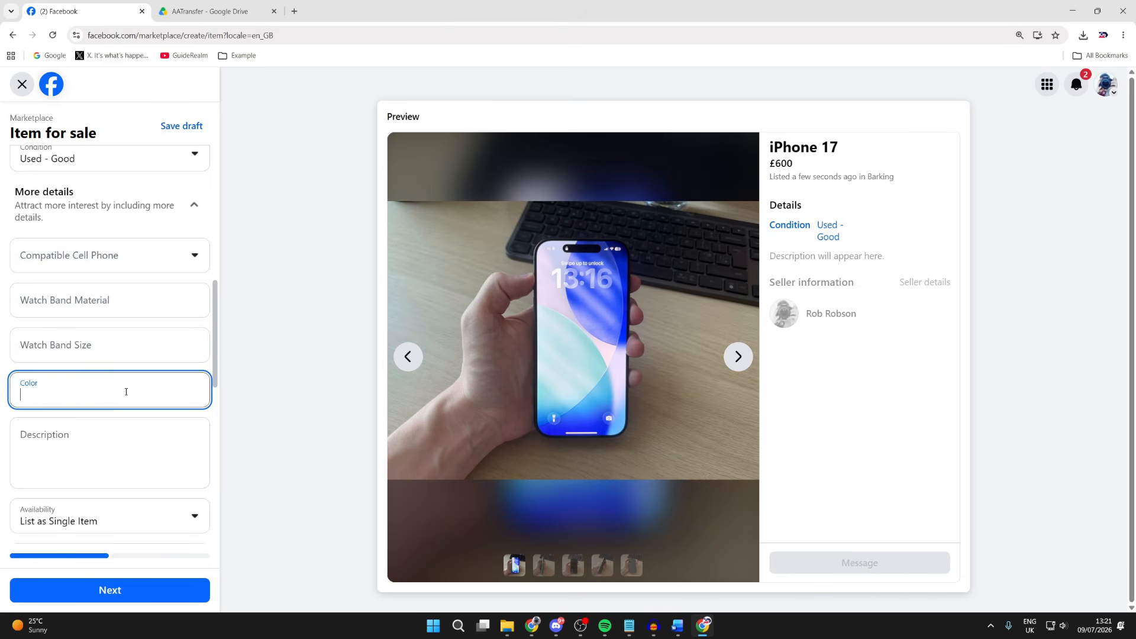
{"action": "type", "text": "Black"}
Enter the description "This is an iPhone 17. I have had it since December 2025.".
{"action": "left_click", "coordinate": [100, 447]}
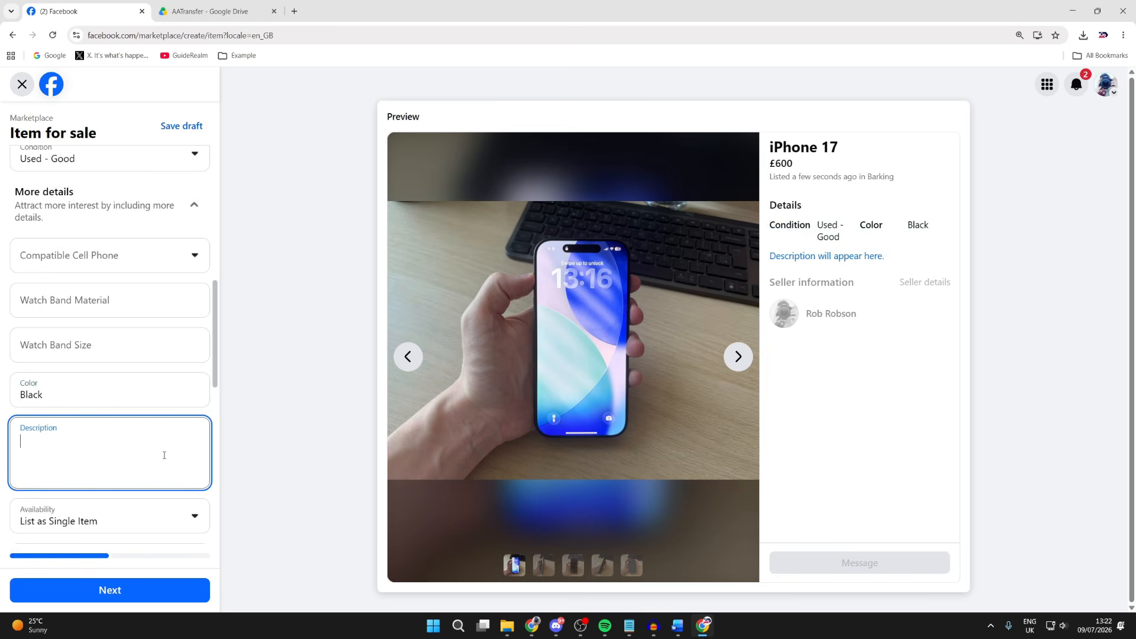
{"action": "type", "text": "This is an iPhone 17"}
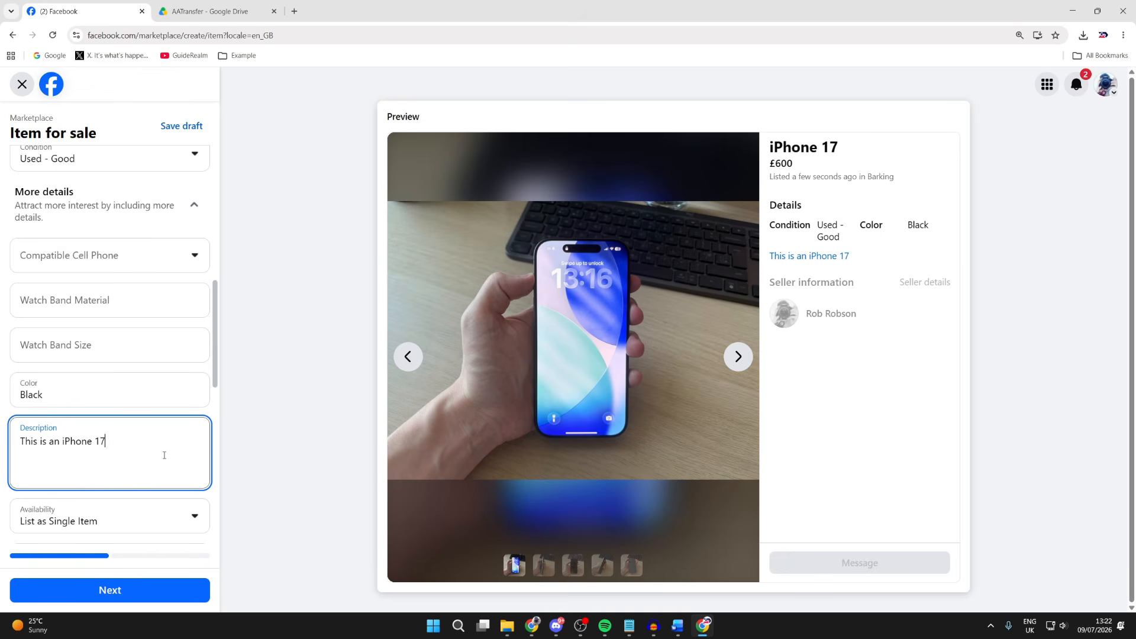
{"action": "type", "text": ". I have had it since Decem"}
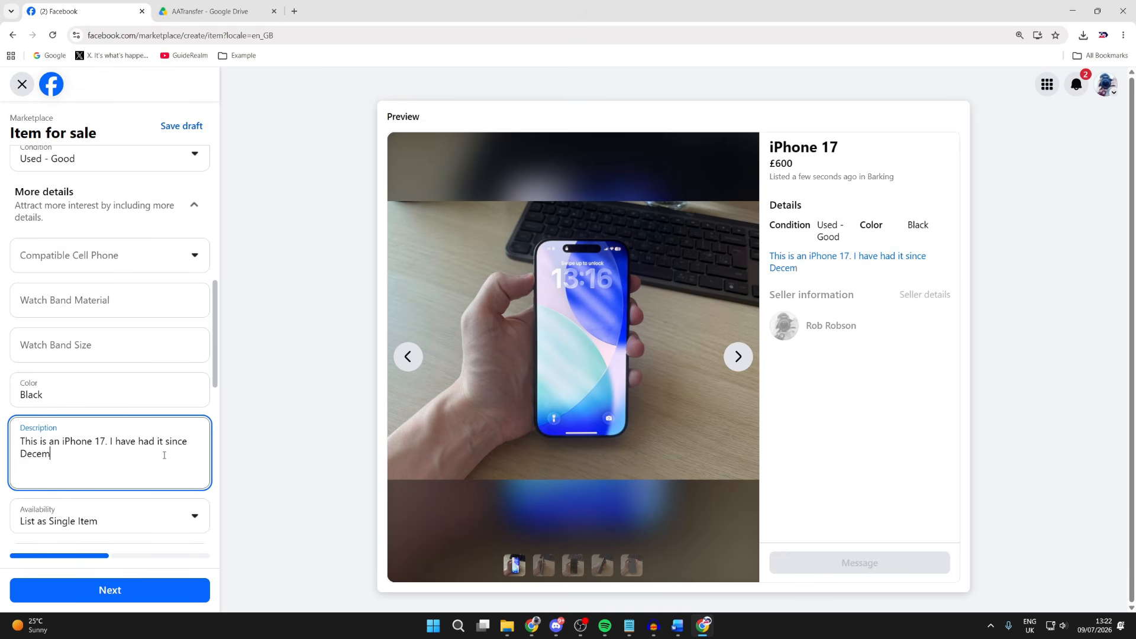
{"action": "type", "text": "ber 2025."}
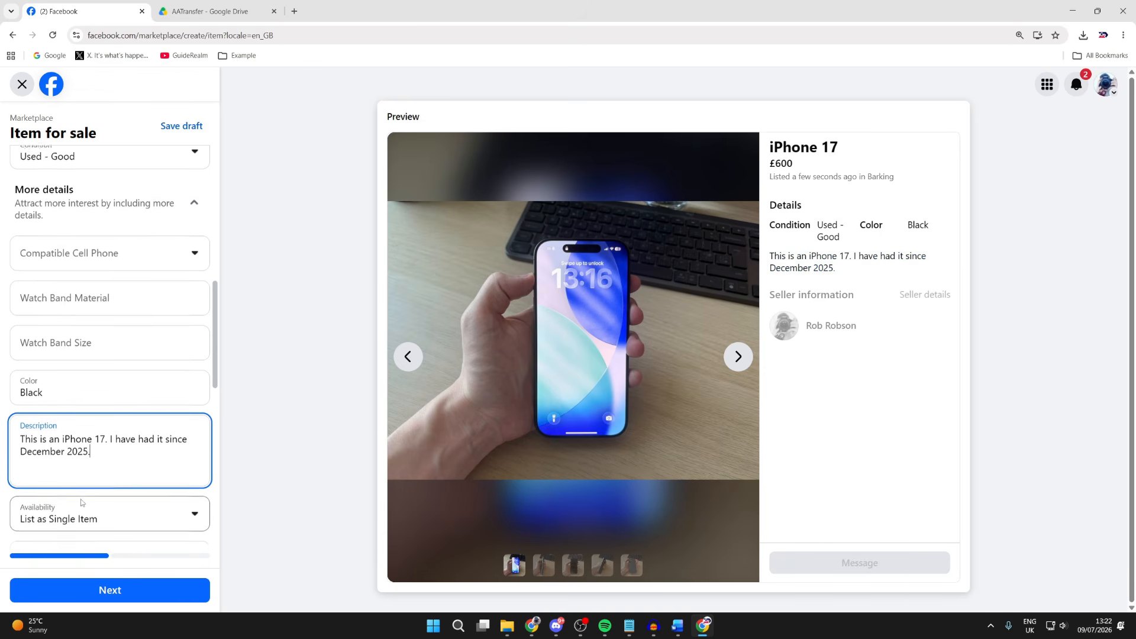
Set the listing's availability to List as Single Item.
{"action": "scroll", "coordinate": [71, 419], "scroll_direction": "down", "scroll_amount": 2}
{"action": "left_click", "coordinate": [68, 413]}
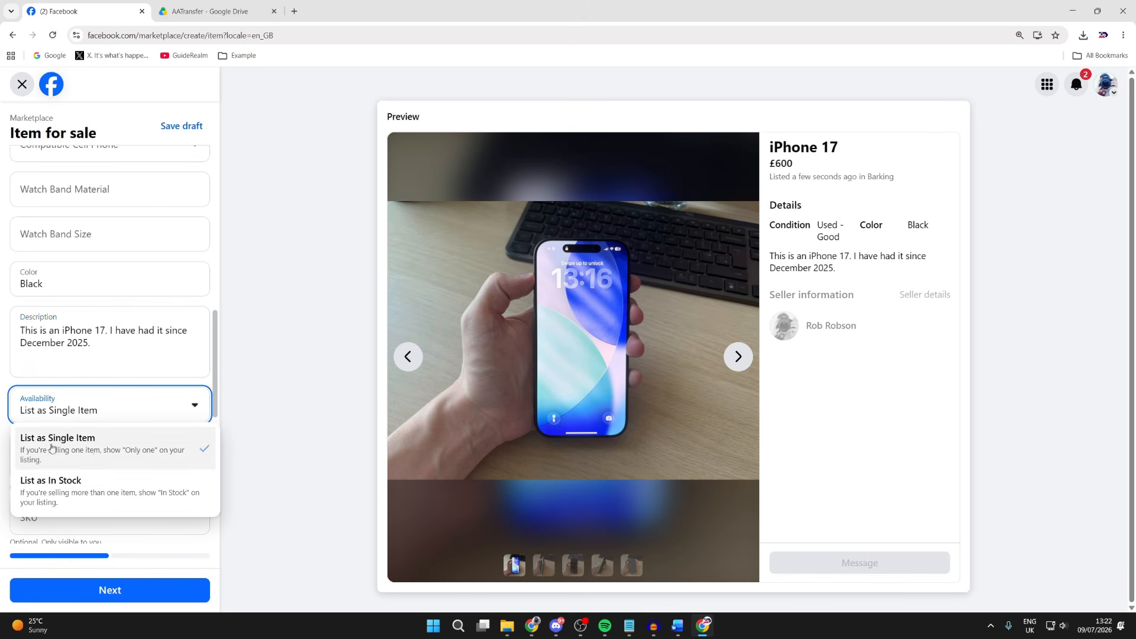
{"action": "left_click", "coordinate": [99, 444]}
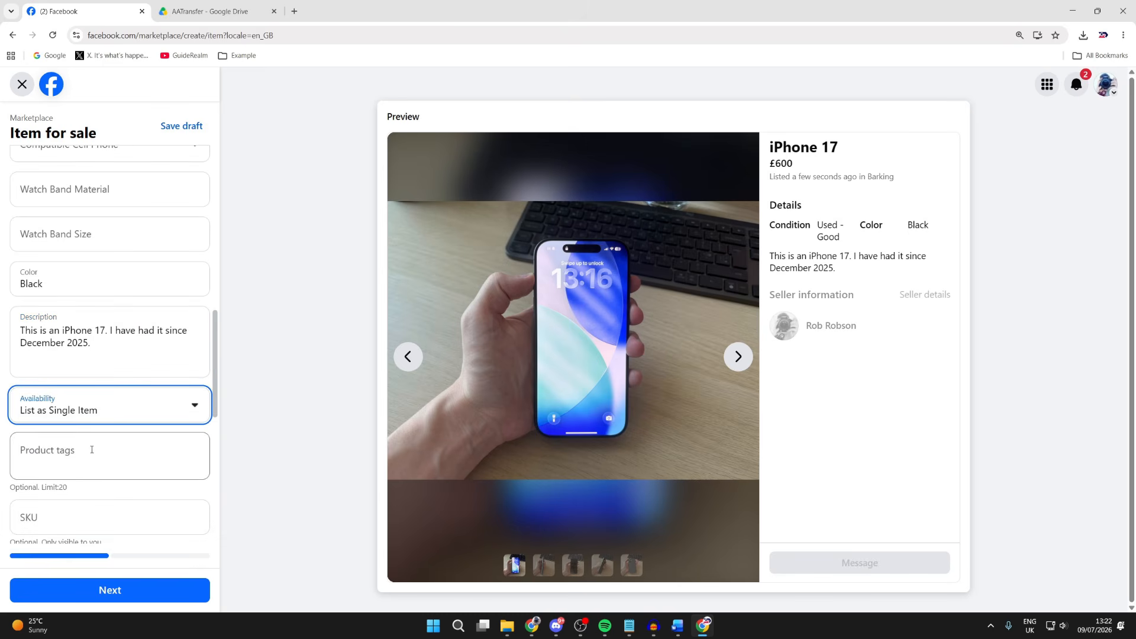
Set the listing's location to the city suggestion Cambridge, leaving the product tags and SKU empty.
{"action": "left_click", "coordinate": [86, 459]}
{"action": "scroll", "coordinate": [77, 362], "scroll_direction": "down", "scroll_amount": 3}
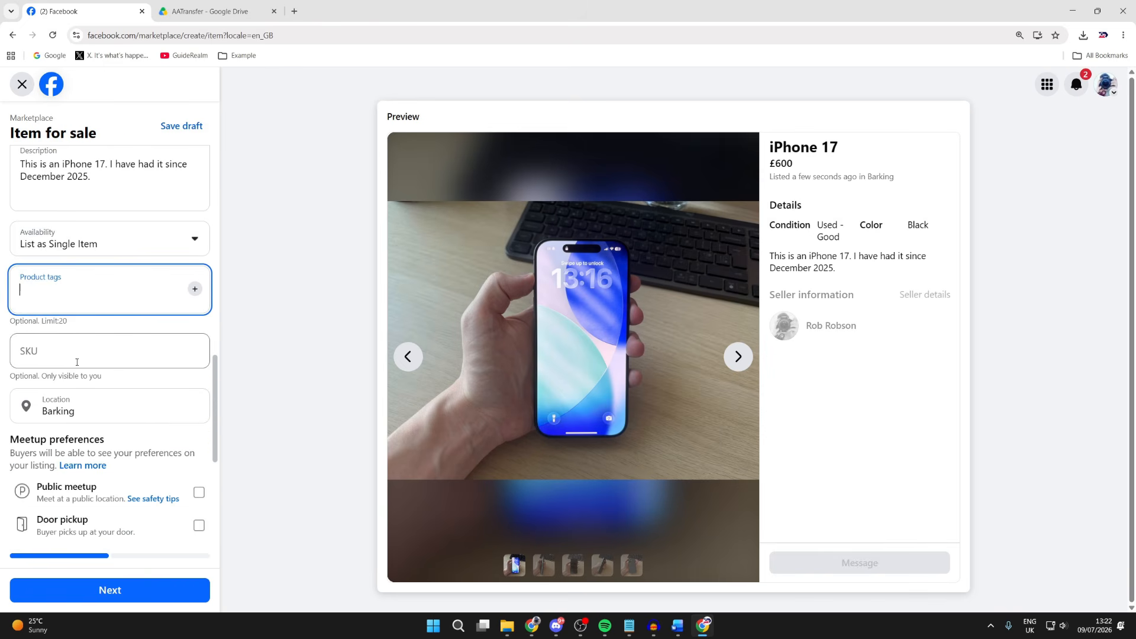
{"action": "left_click", "coordinate": [72, 410]}
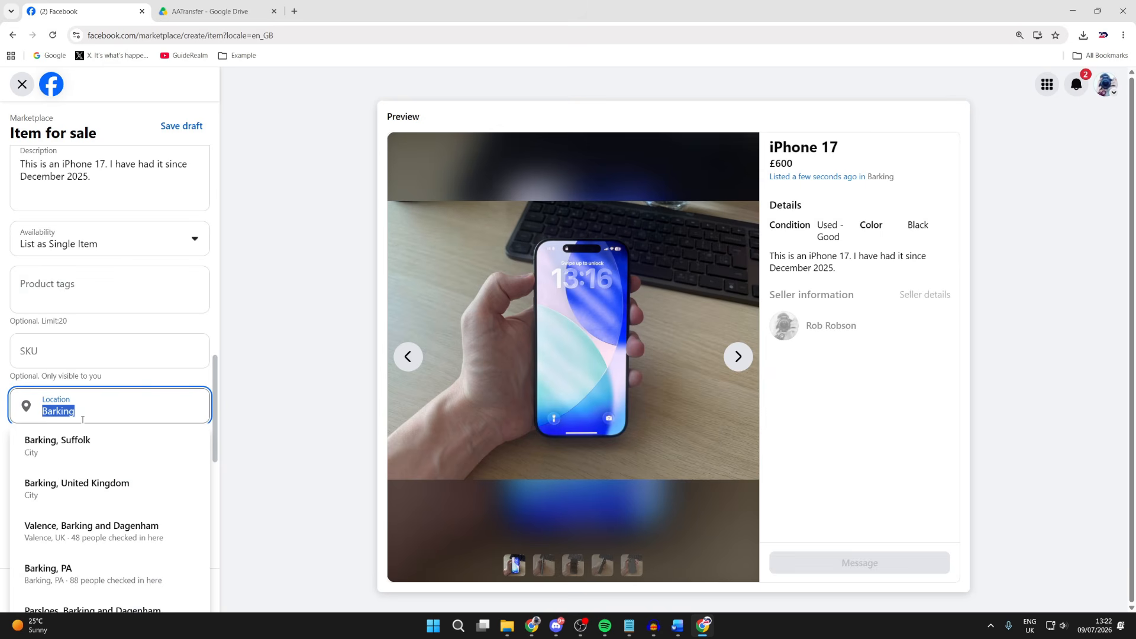
{"action": "type", "text": "Cambridge"}
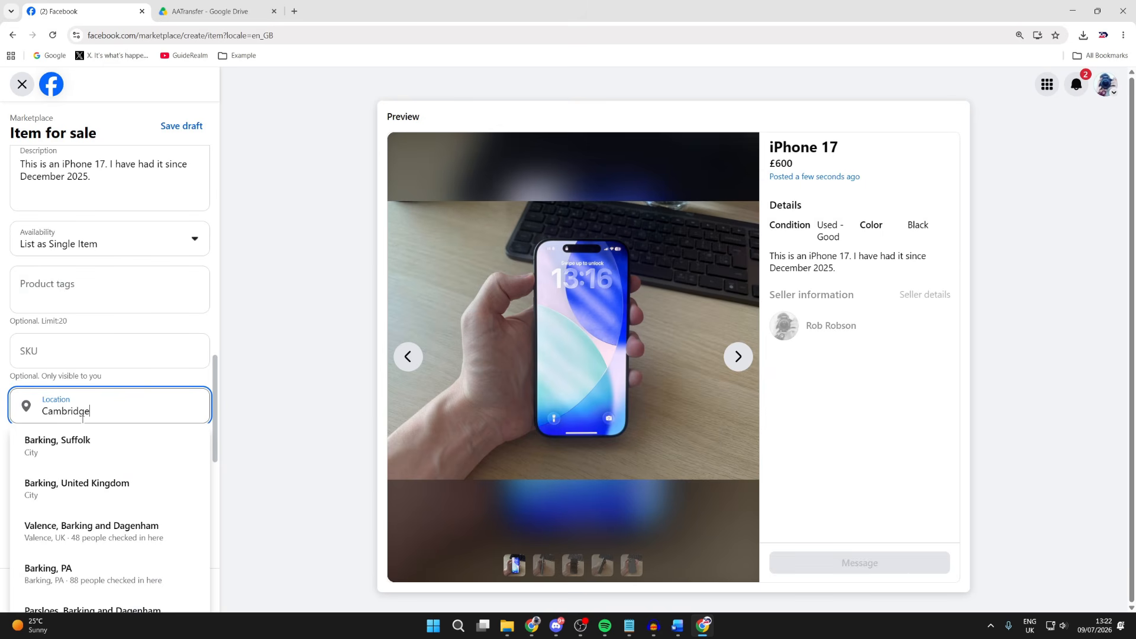
{"action": "left_click", "coordinate": [167, 446]}
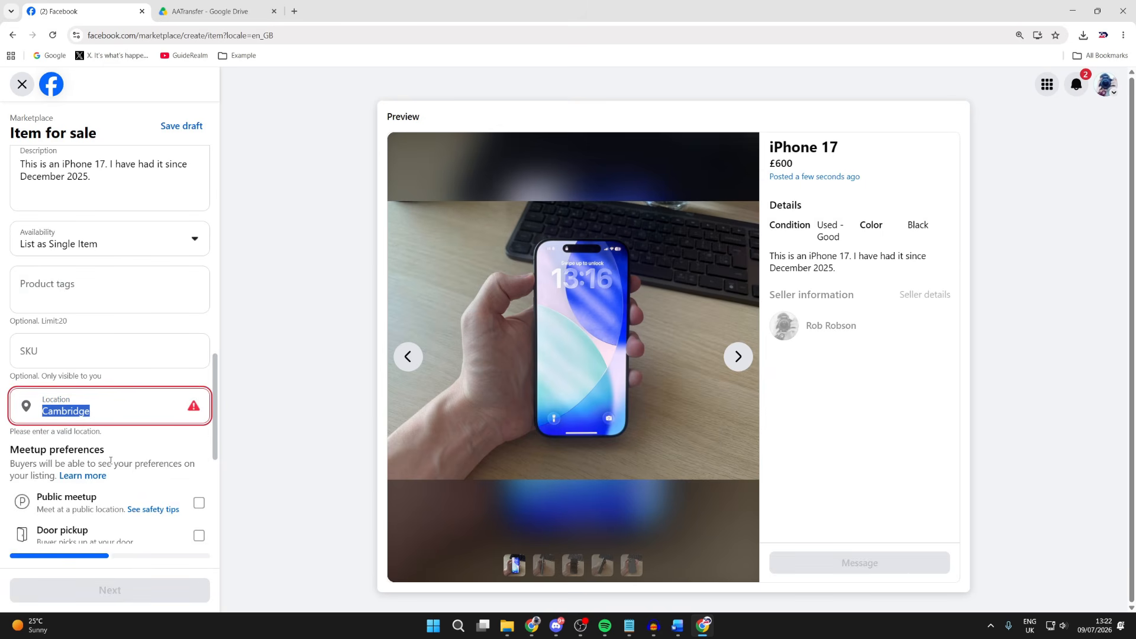
{"action": "left_click", "coordinate": [106, 413]}
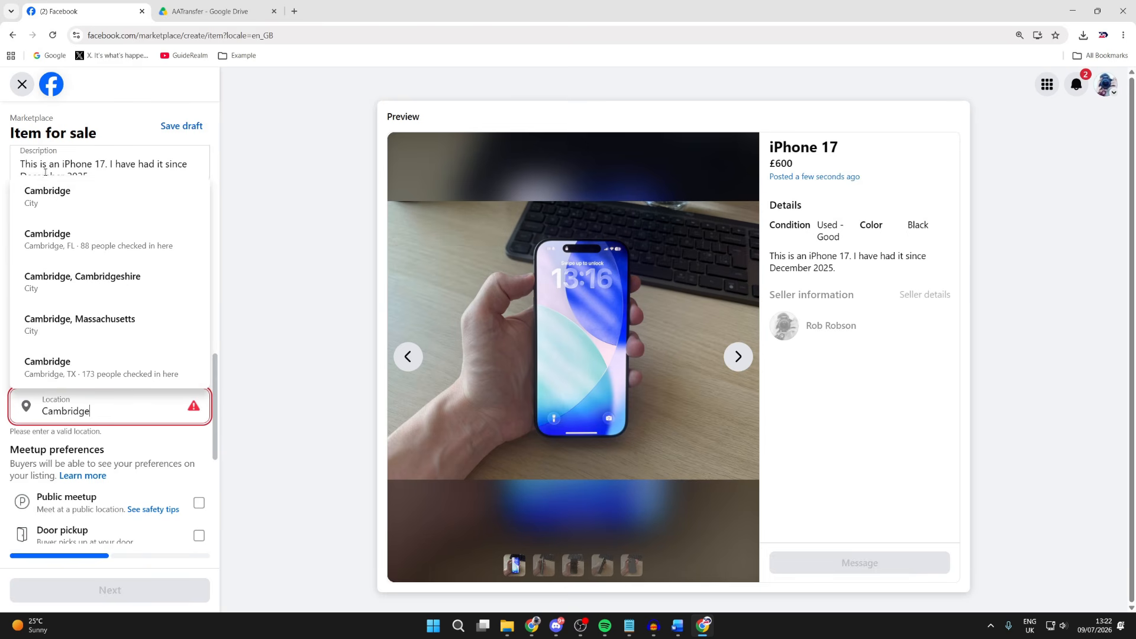
{"action": "left_click", "coordinate": [64, 209]}
Enable Public meetup as the only meetup preference, leaving boosting, hiding from friends and turning off commenting disabled.
{"action": "scroll", "coordinate": [110, 390], "scroll_direction": "down", "scroll_amount": 2}
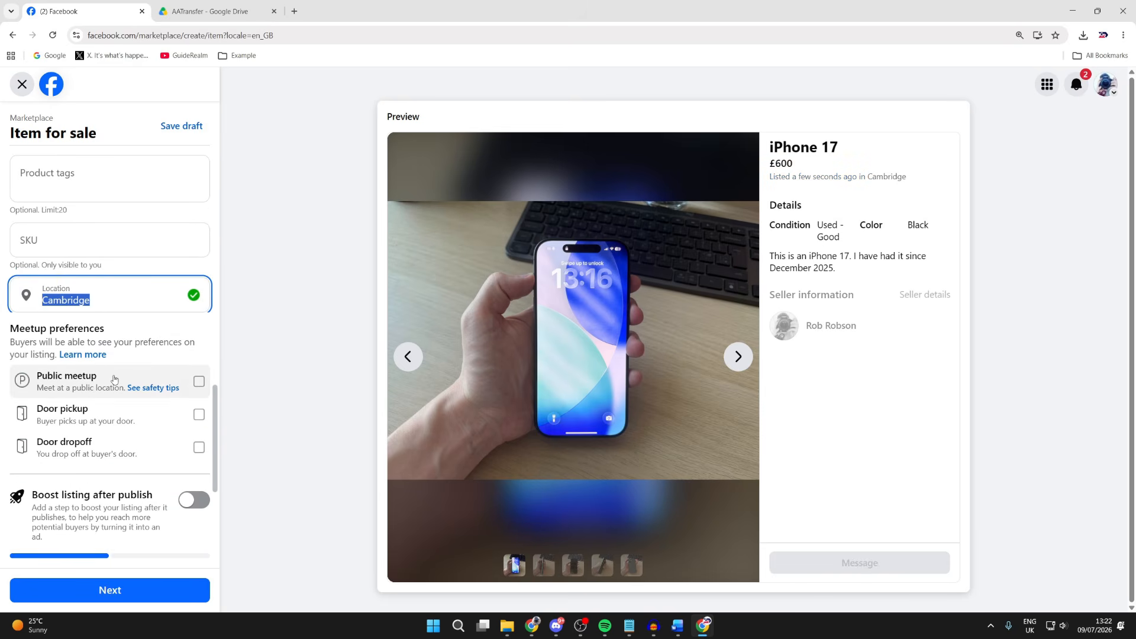
{"action": "left_click", "coordinate": [199, 383]}
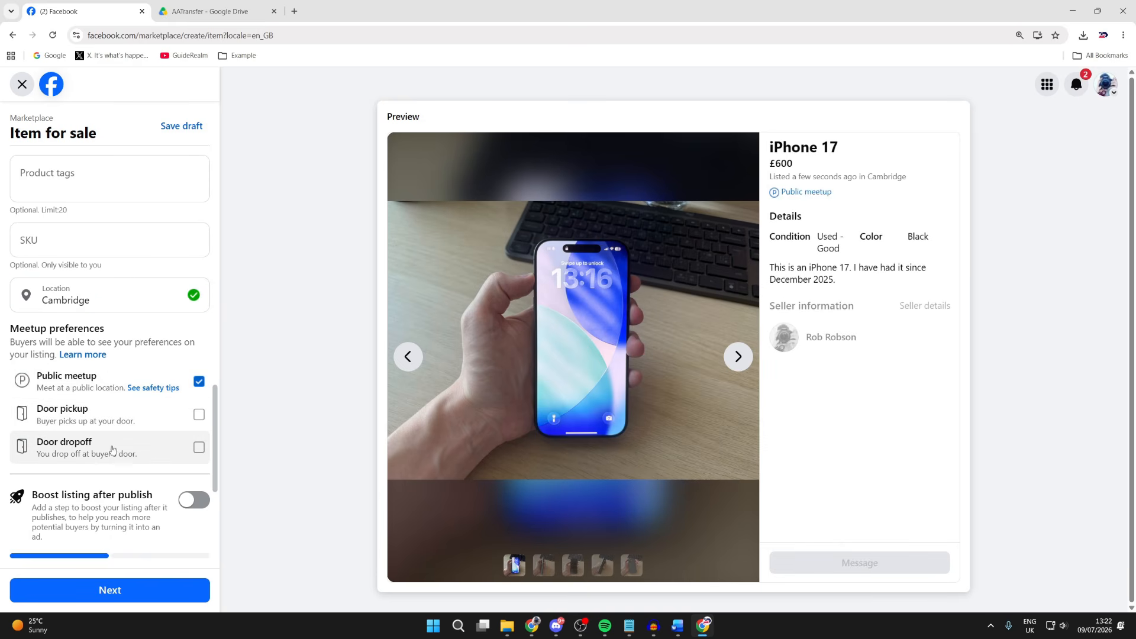
{"action": "scroll", "coordinate": [106, 449], "scroll_direction": "down", "scroll_amount": 3}
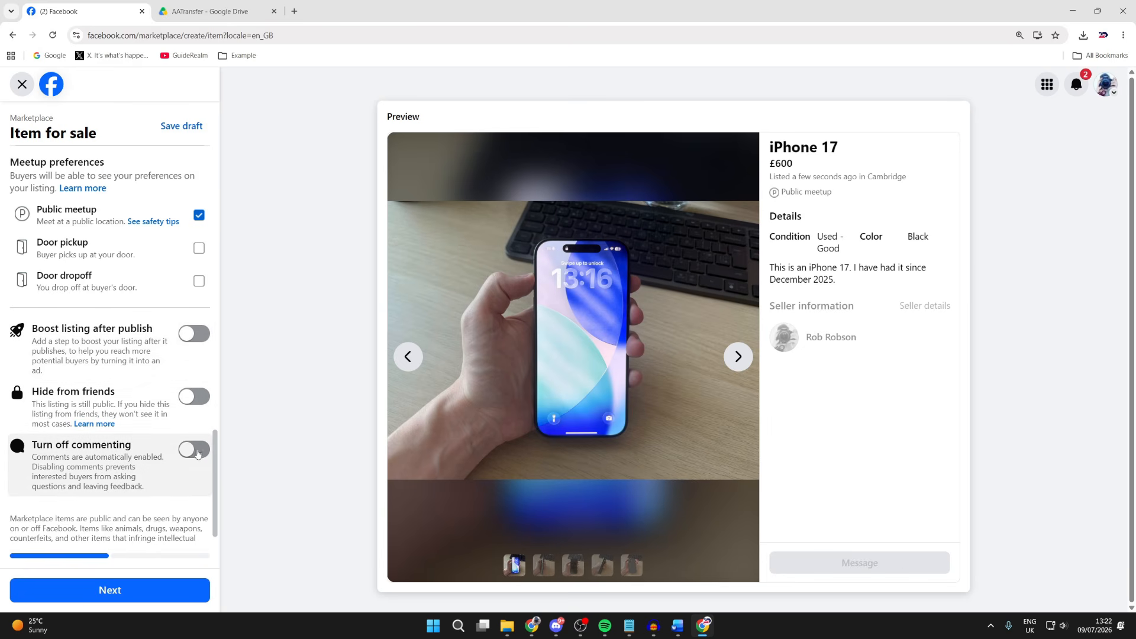
{"action": "scroll", "coordinate": [147, 446], "scroll_direction": "down", "scroll_amount": 1}
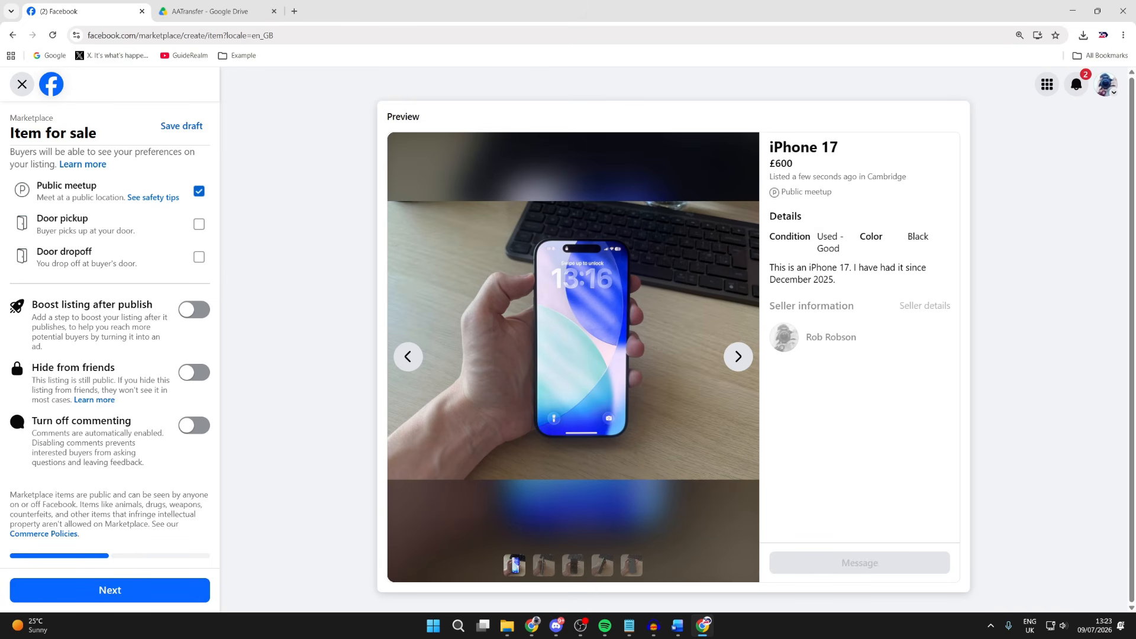
Add "256GB storage" to the end of the item's description.
{"action": "scroll", "coordinate": [153, 468], "scroll_direction": "up", "scroll_amount": 15}
{"action": "scroll", "coordinate": [153, 468], "scroll_direction": "down", "scroll_amount": 2}
{"action": "left_click", "coordinate": [113, 488]}
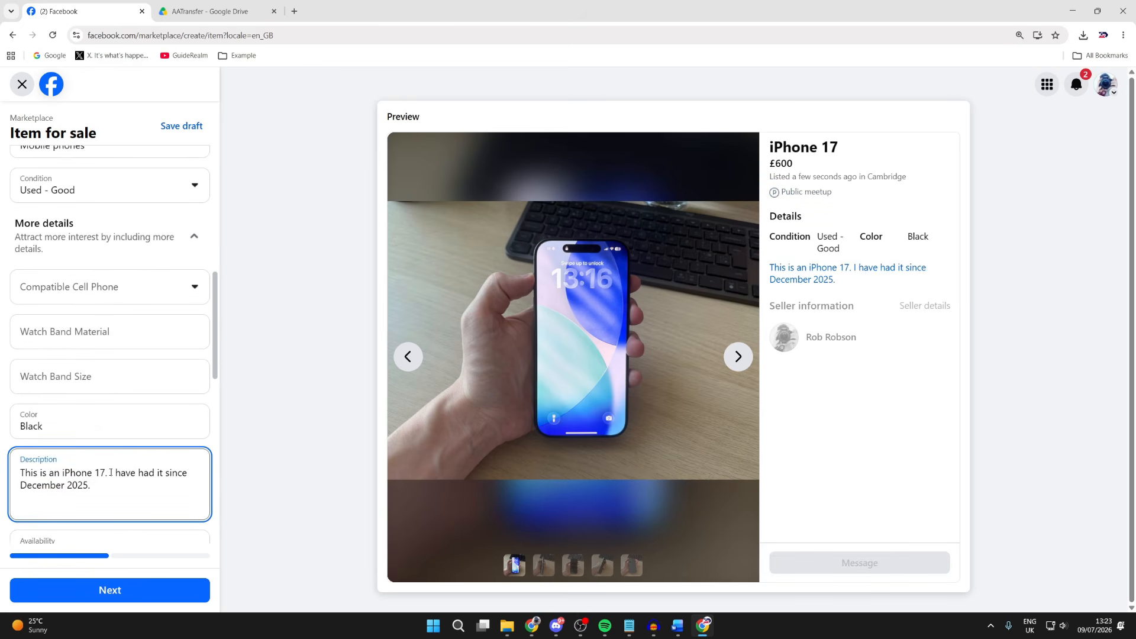
{"action": "type", "text": "256GB storage"}
Continue to the listing places and publish the iPhone 17 listing on Marketplace only.
{"action": "left_click", "coordinate": [131, 585]}
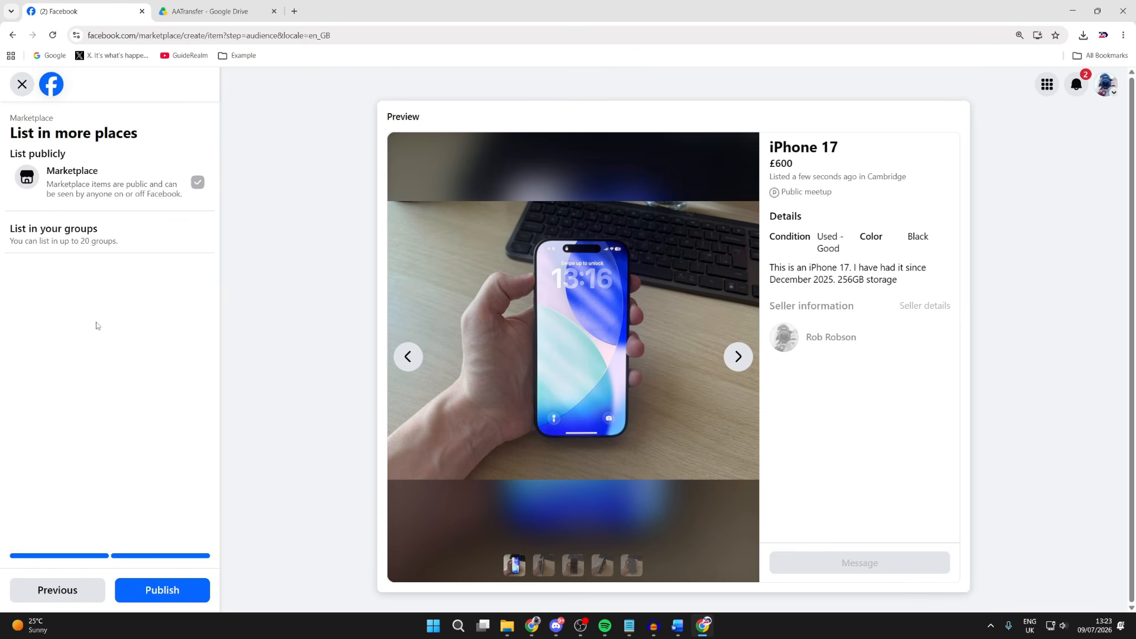
{"action": "left_click", "coordinate": [179, 590]}
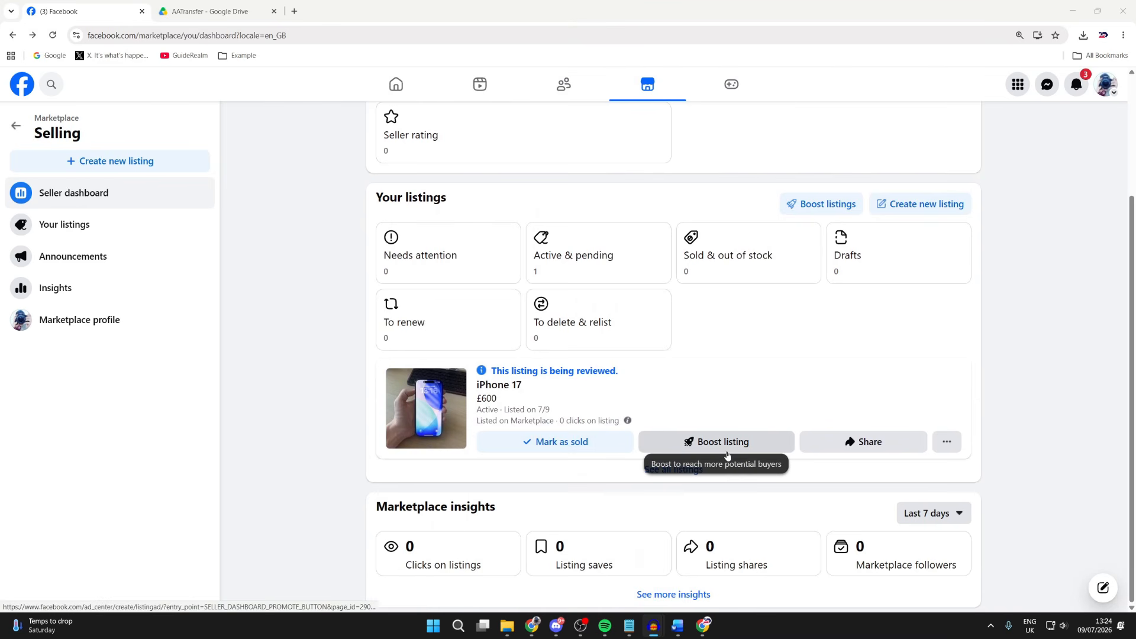
View the messages for the published iPhone 17 listing.
{"action": "left_click", "coordinate": [940, 451]}
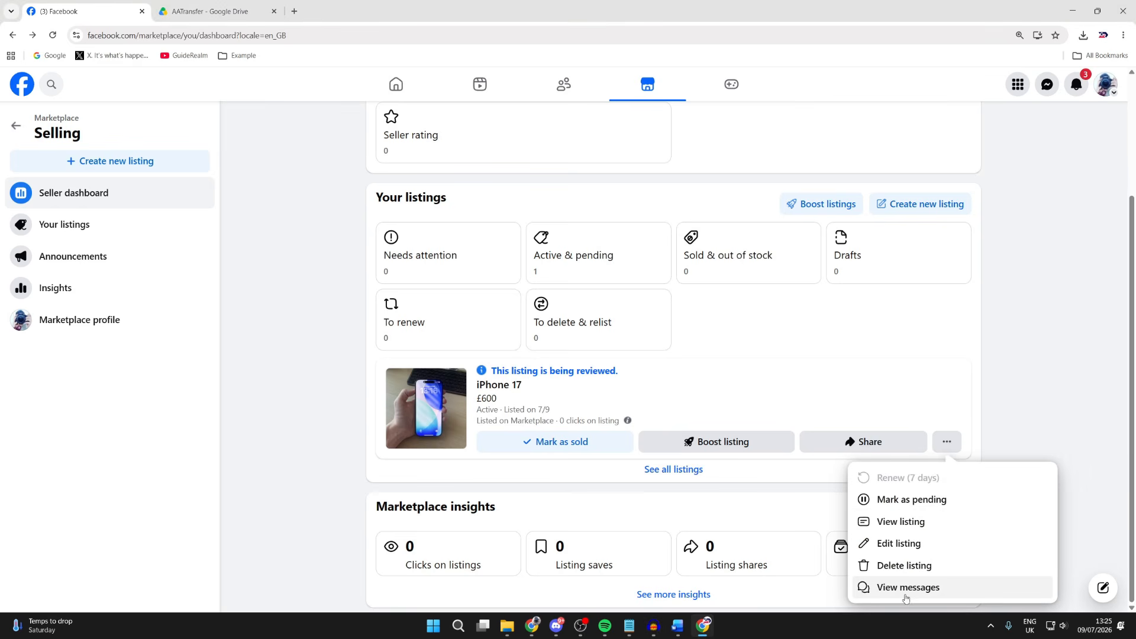
{"action": "left_click", "coordinate": [952, 588]}
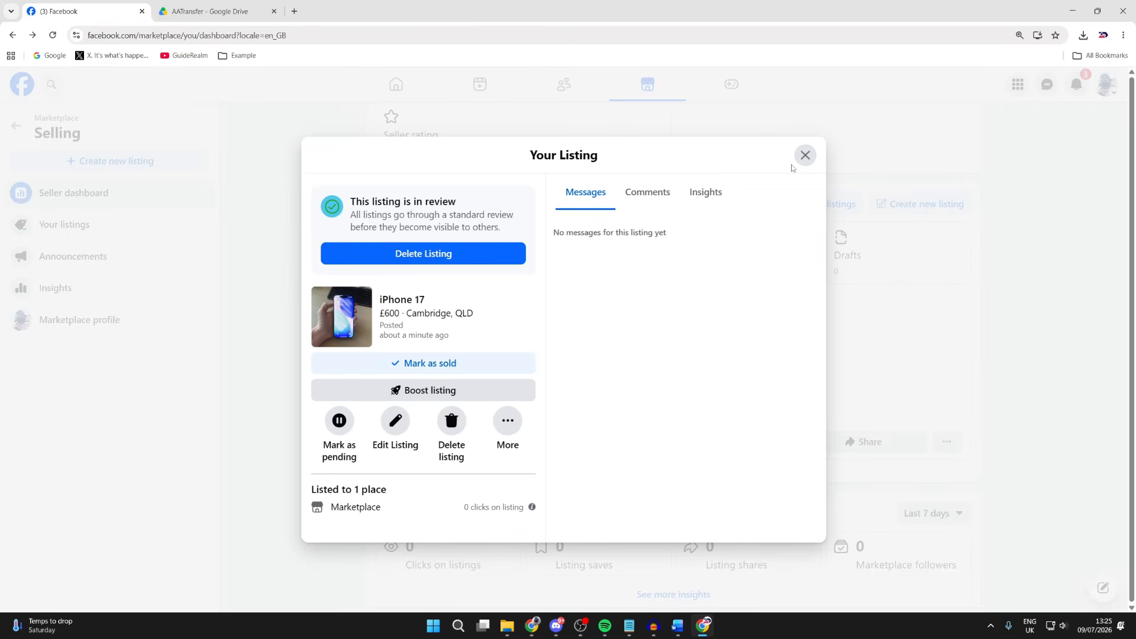